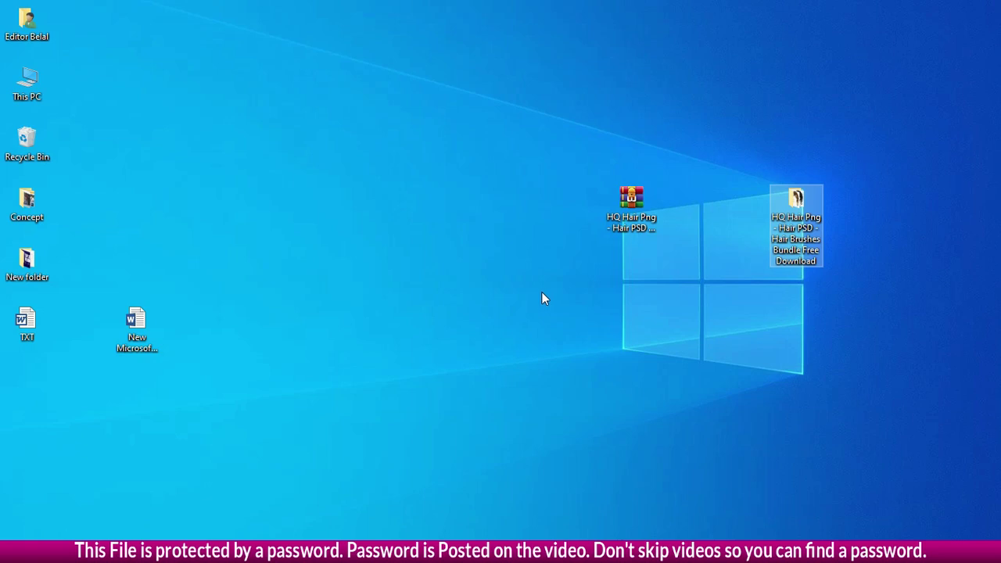
Open the extracted HQ Hair Png bundle folder from the desktop
left_click(620, 231)
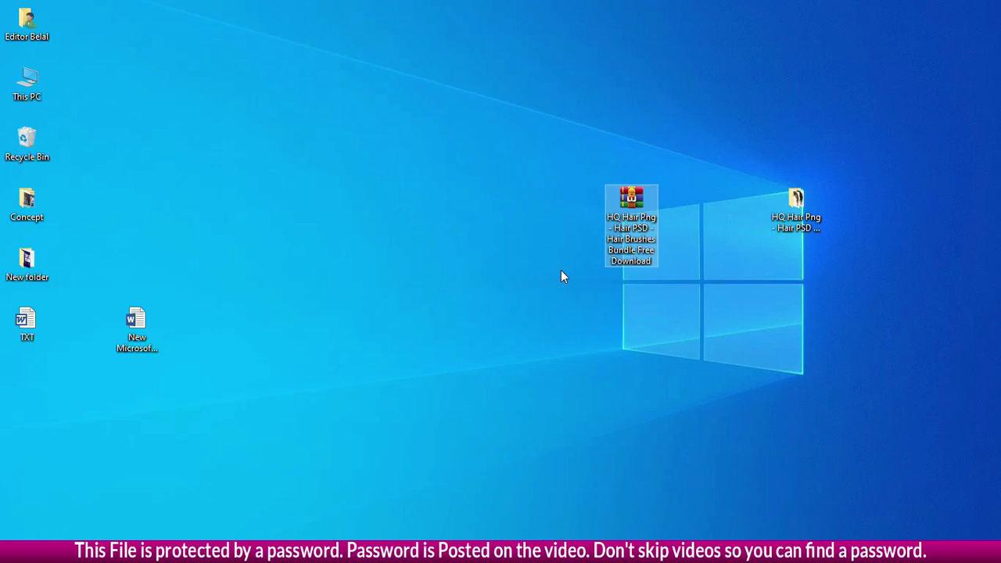
key("Return")
left_click(800, 223)
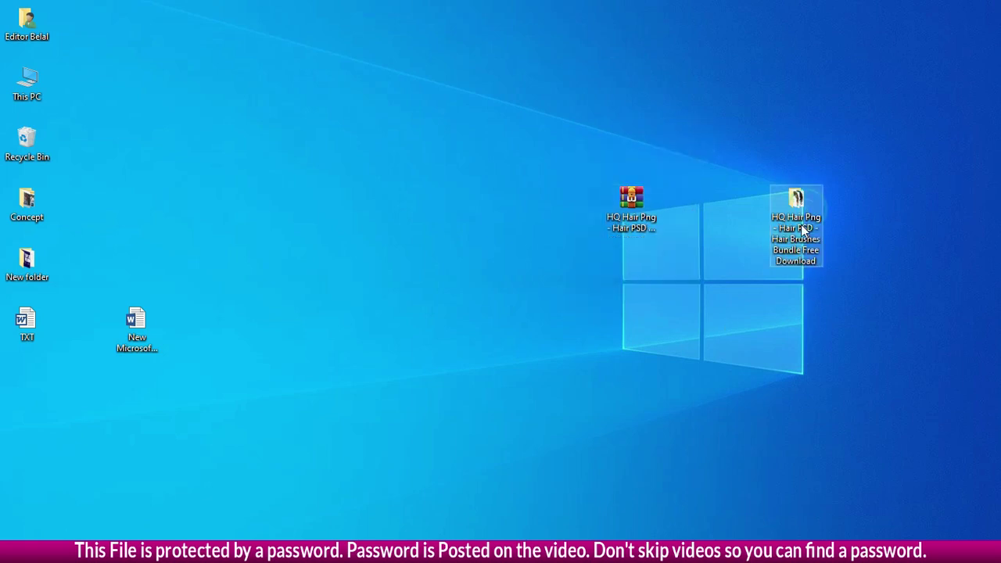
double_click(798, 205)
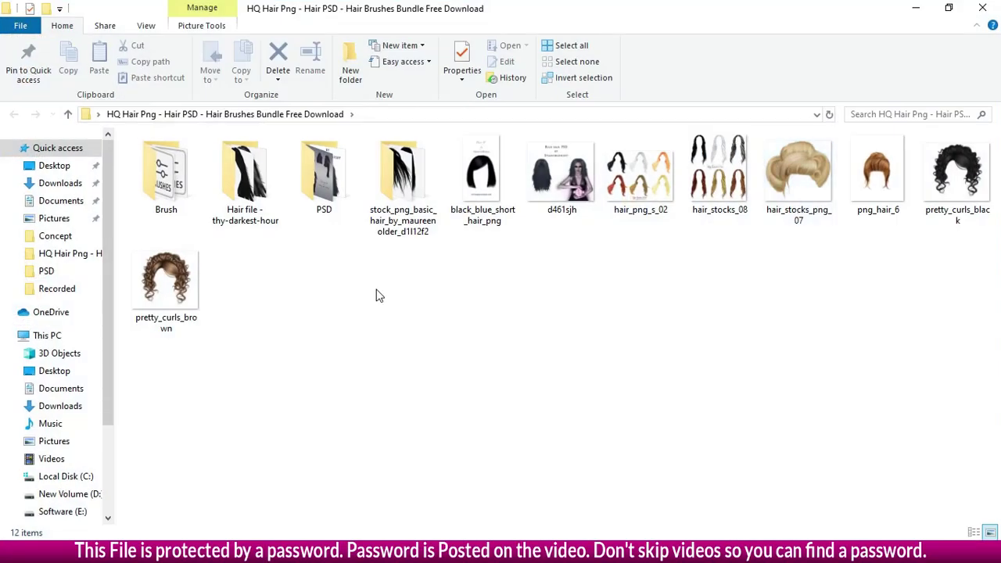
Look over the bundle's Brush, Hair file, PSD and stock basic hair subfolders
left_click(180, 180)
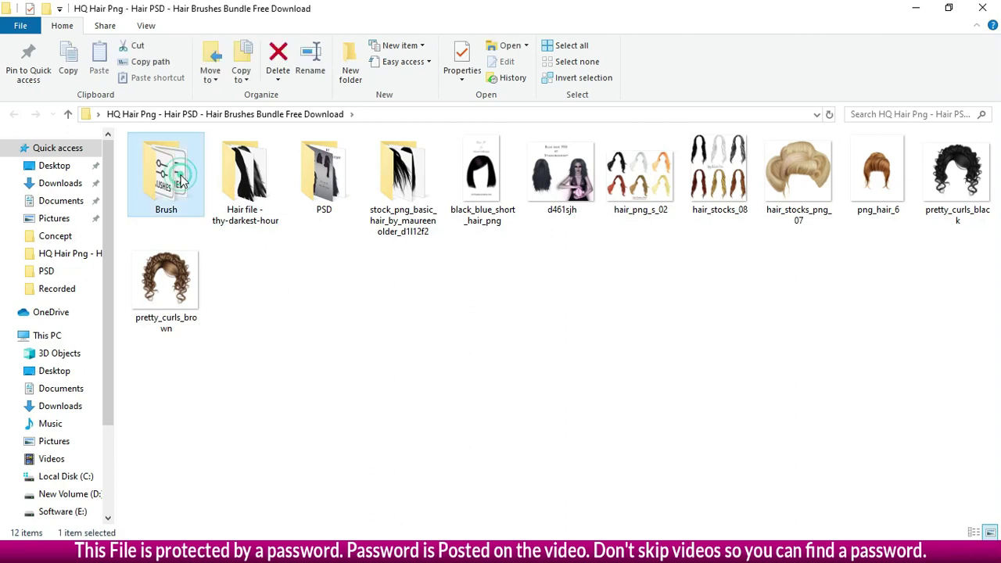
left_click(254, 207)
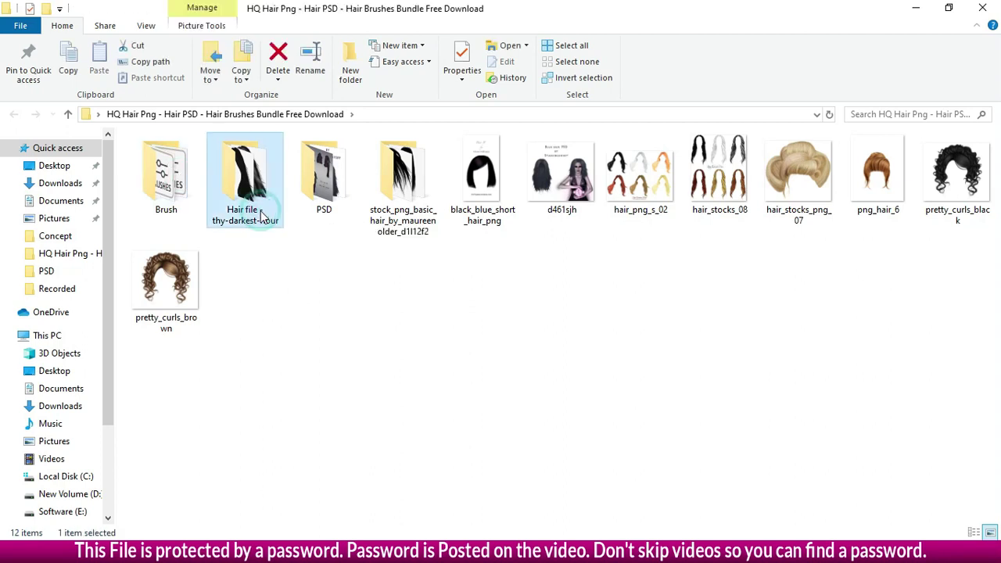
left_click(327, 209)
left_click(391, 207)
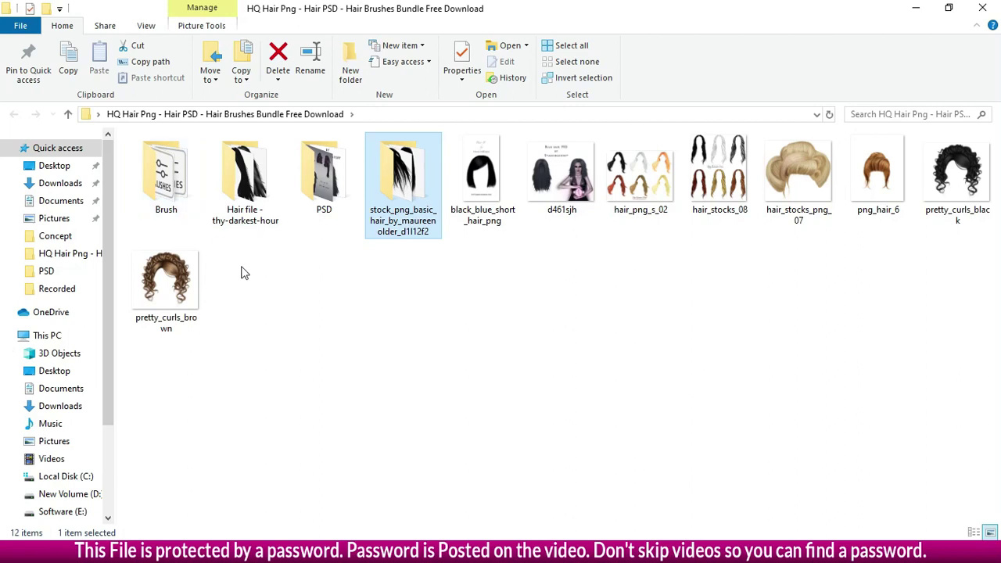
In the Hair file folder, preview the black hair image Untitled-15, then return to the bundle
double_click(250, 205)
mouse_move(669, 235)
left_mouse_down()
mouse_move(184, 202)
mouse_move(153, 181)
left_mouse_up()
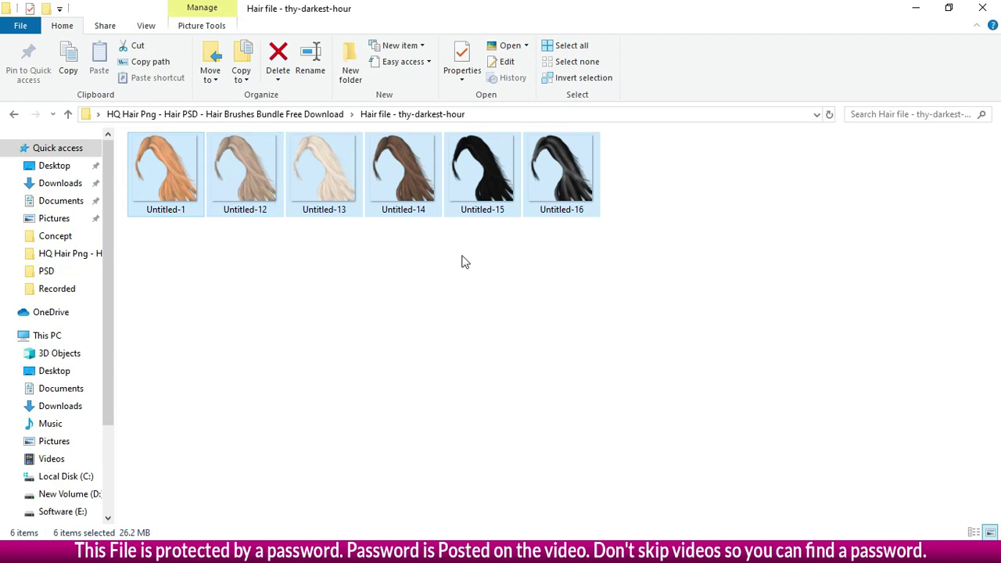
double_click(492, 173)
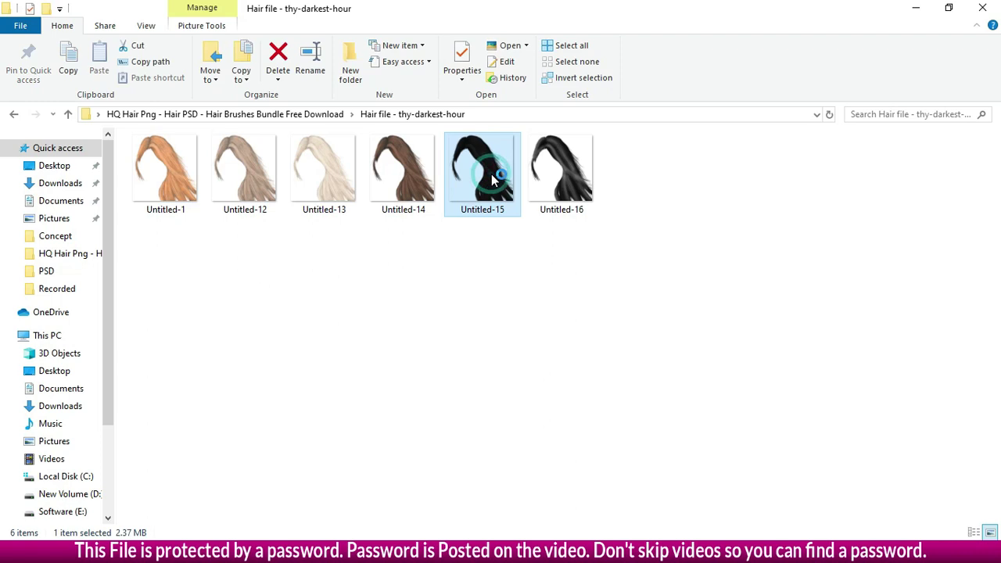
scroll(543, 179, "up", 2)
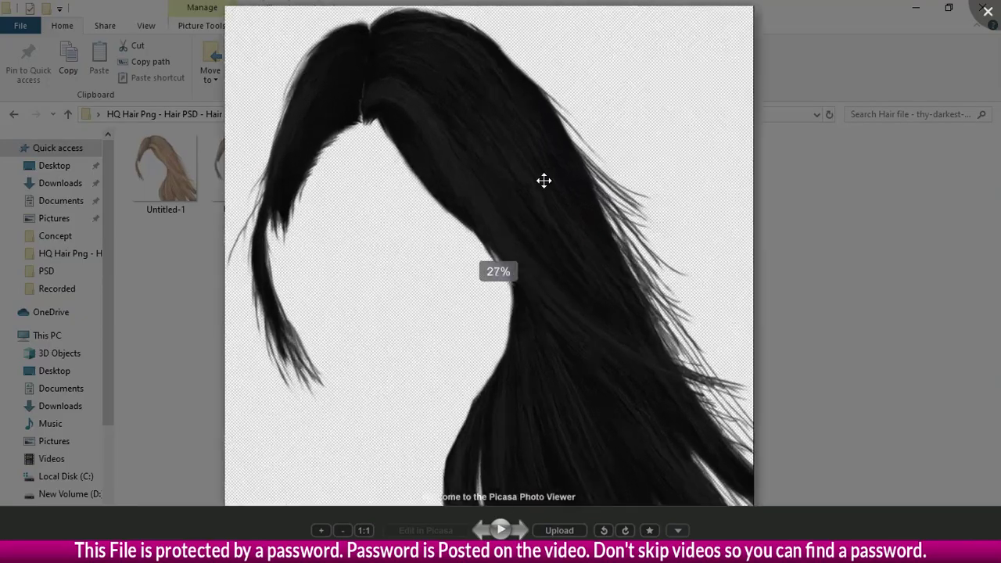
scroll(543, 179, "up", 1)
scroll(543, 179, "up", 2)
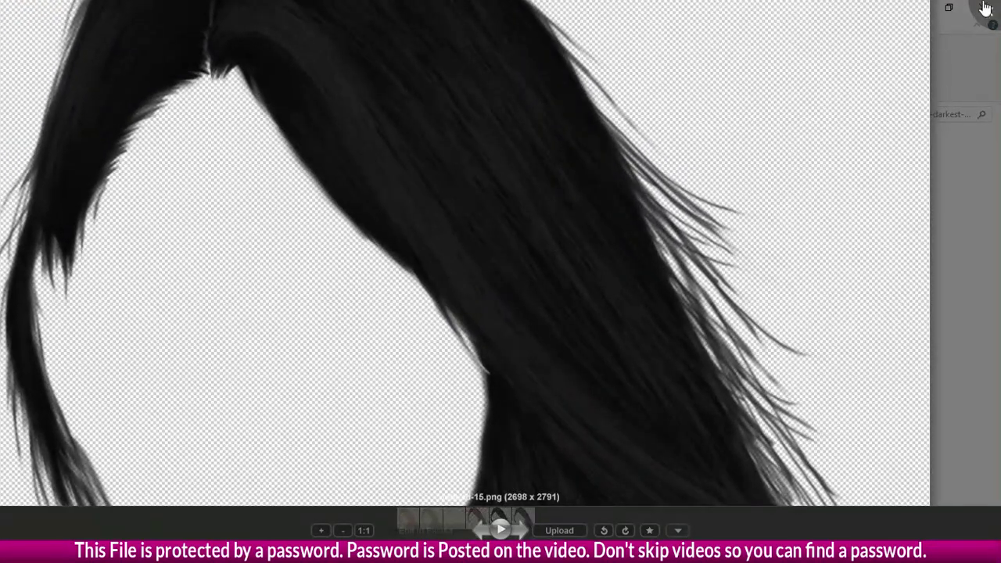
left_click(985, 7)
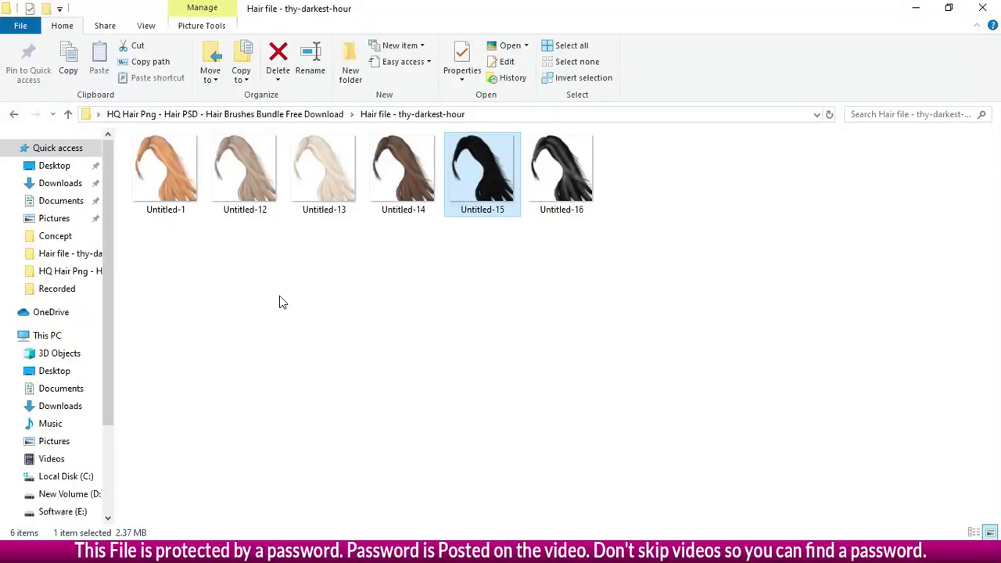
key("BackSpace")
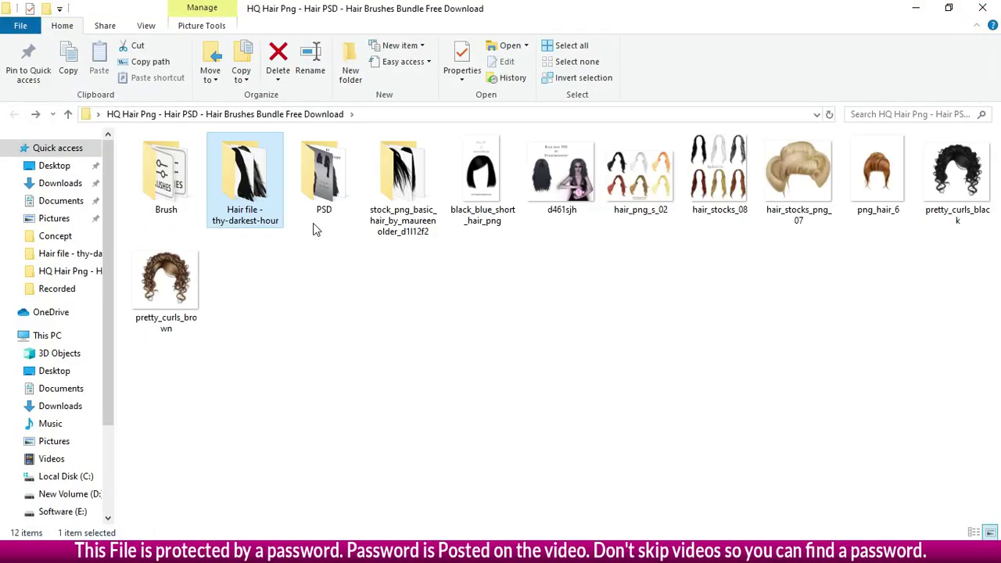
Look through the five PSD files and the five stock basic hair images, returning each time
double_click(322, 199)
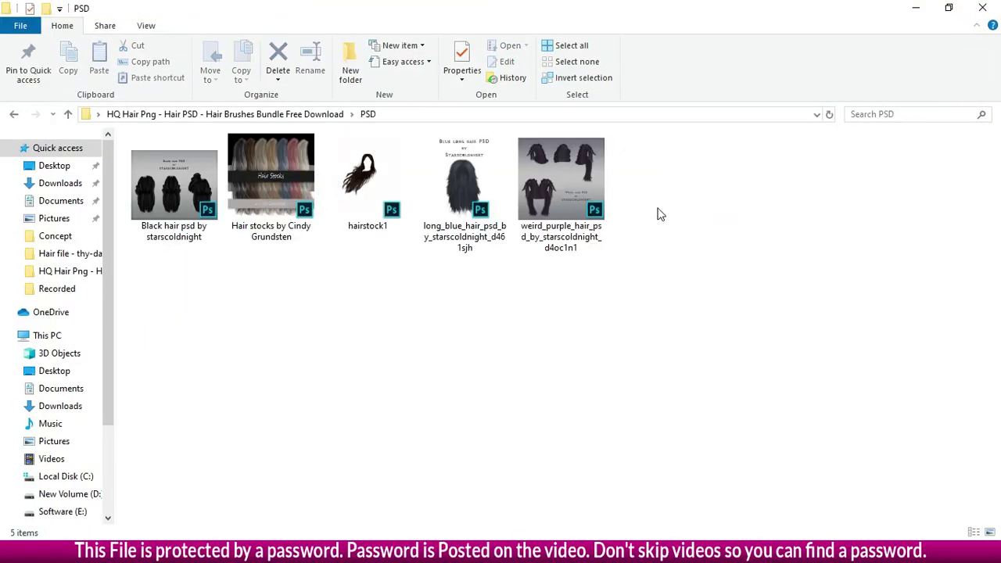
left_click_drag(658, 207, 155, 162)
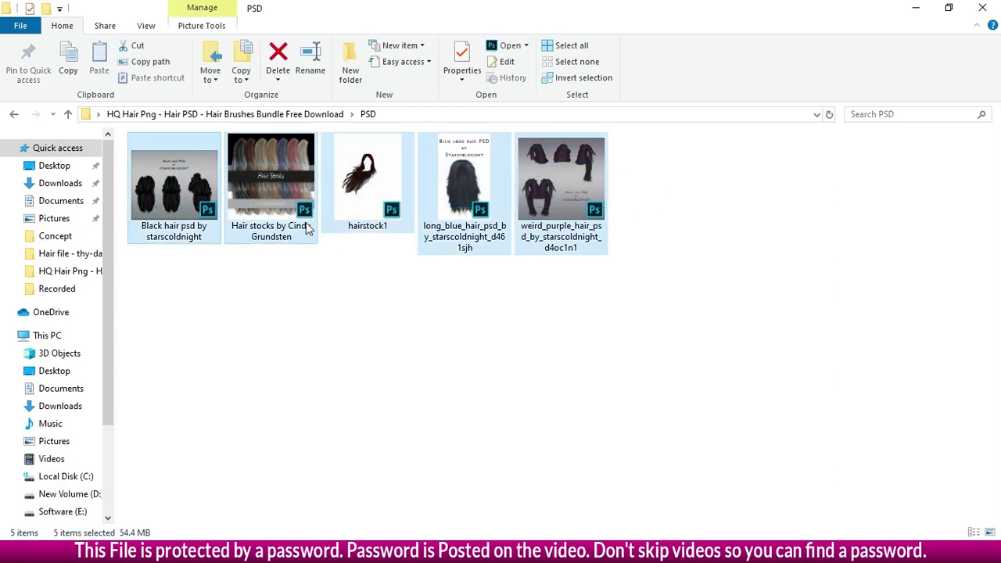
left_click(386, 329)
key("BackSpace")
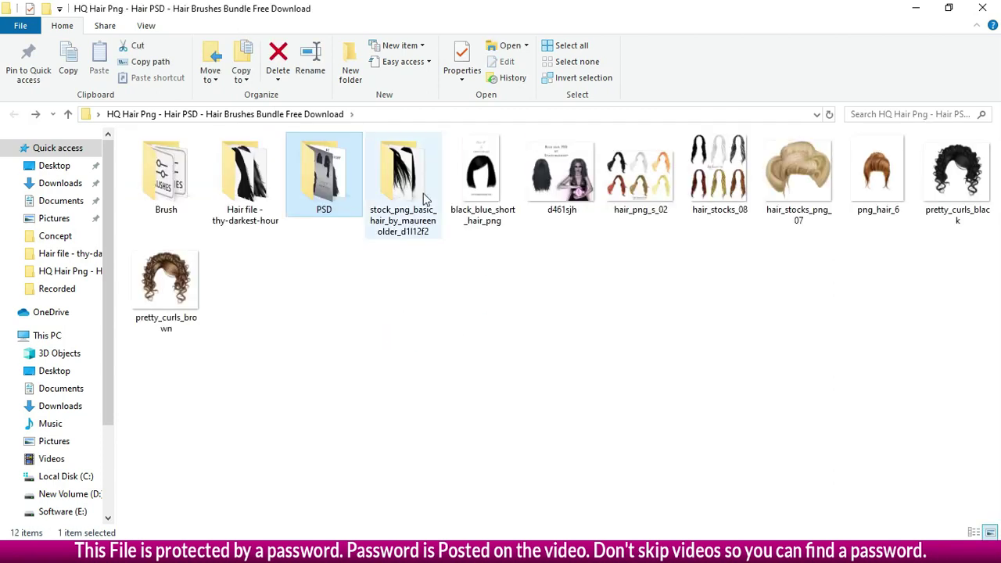
double_click(404, 176)
left_click_drag(536, 213, 140, 135)
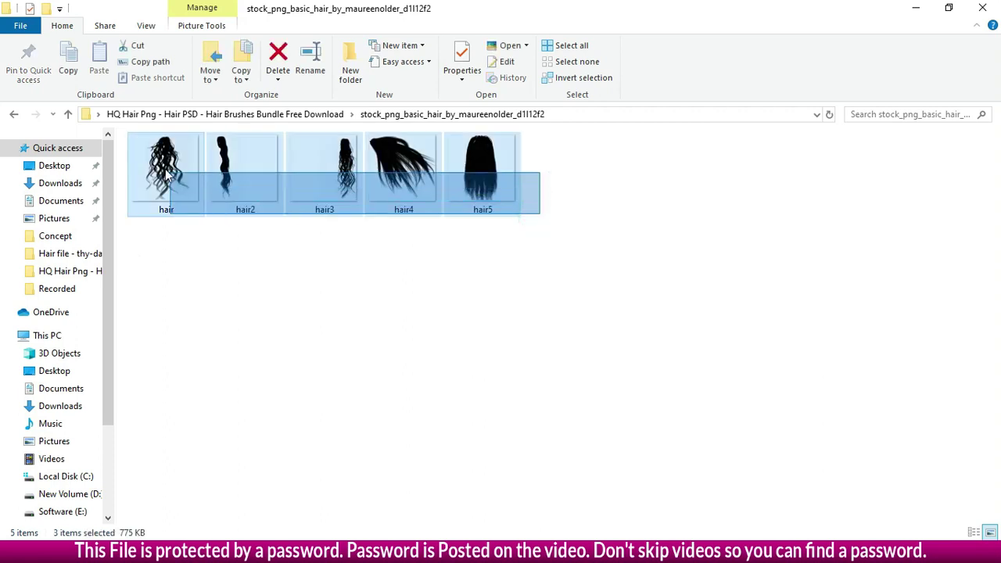
left_click(202, 322)
key("BackSpace")
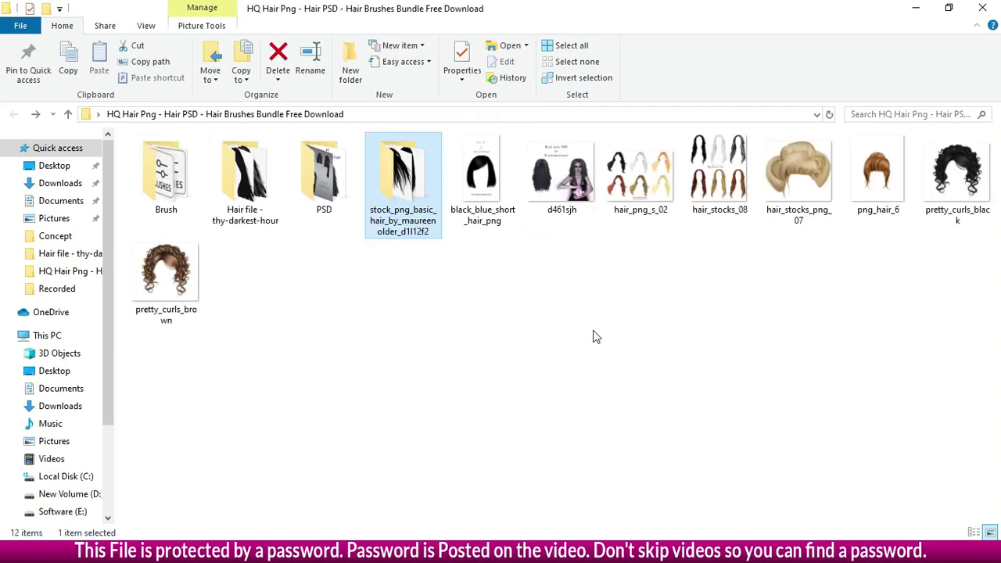
Preview the black_blue_short_hair_png, d461sjh and hair_png_s_02 images
double_click(475, 181)
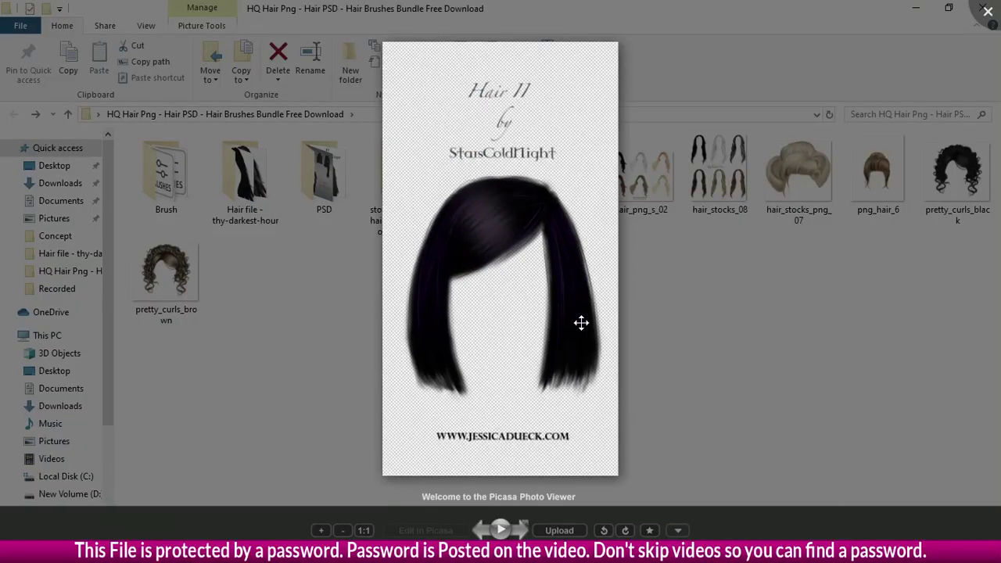
key("Escape")
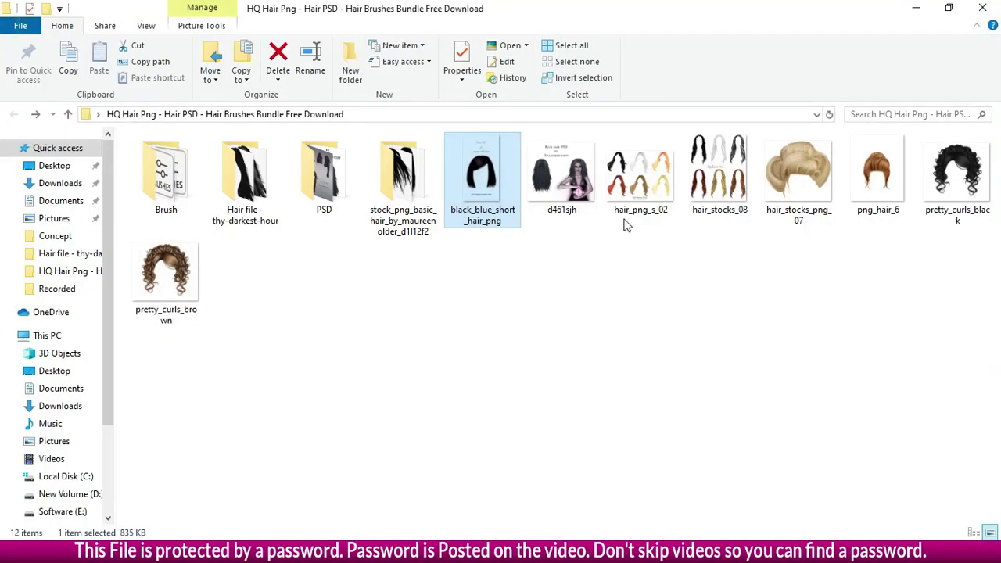
left_click(552, 177)
double_click(551, 177)
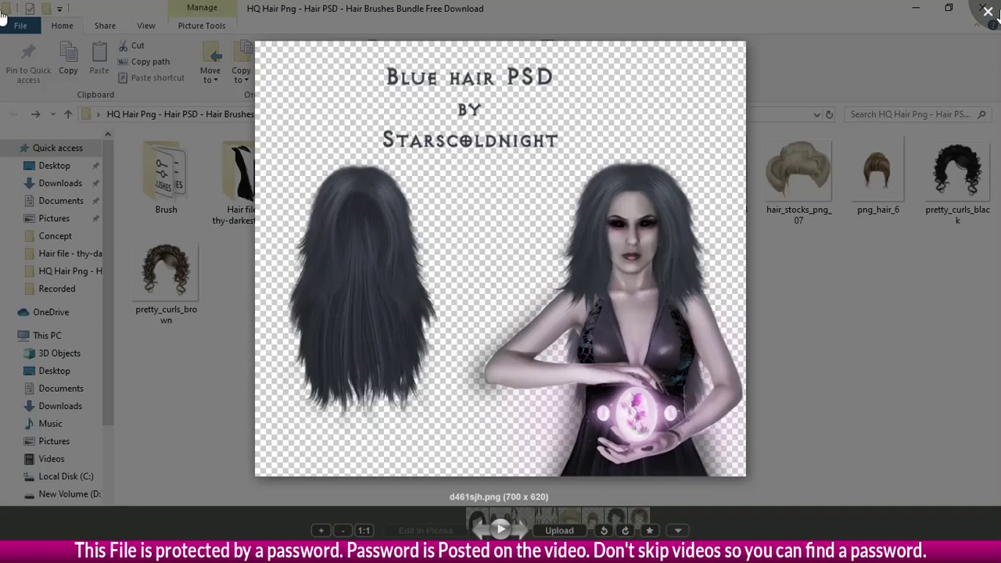
left_click(2, 9)
double_click(657, 190)
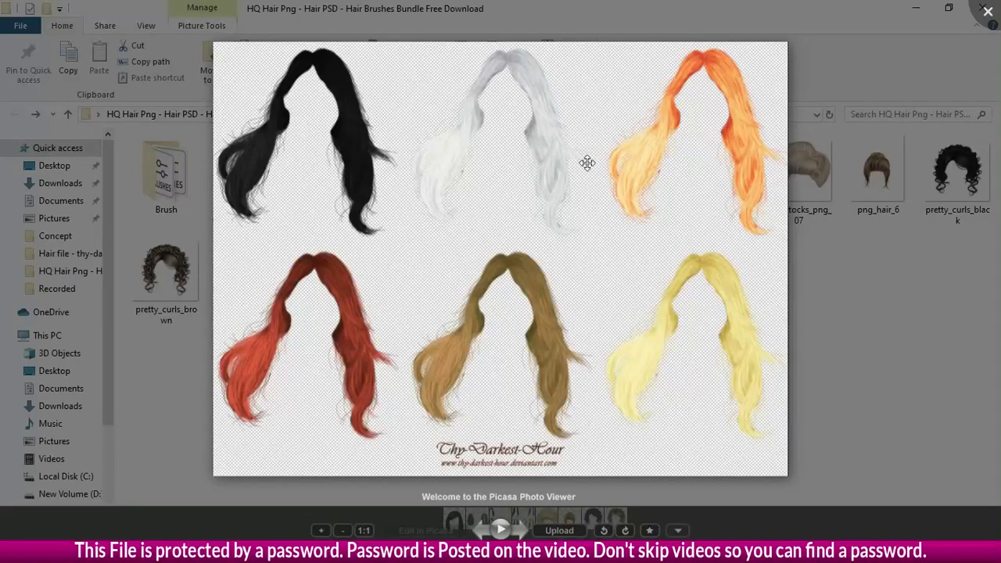
Page from hair_stocks_08 to pretty_curls_brown, compare the black and brown curls, then close the viewer
left_click(521, 531)
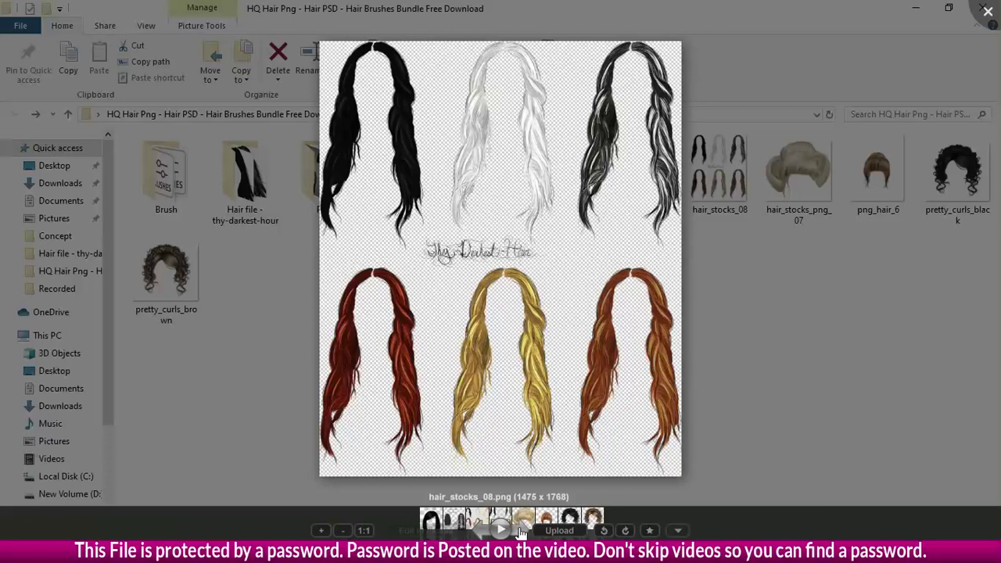
left_click(520, 531)
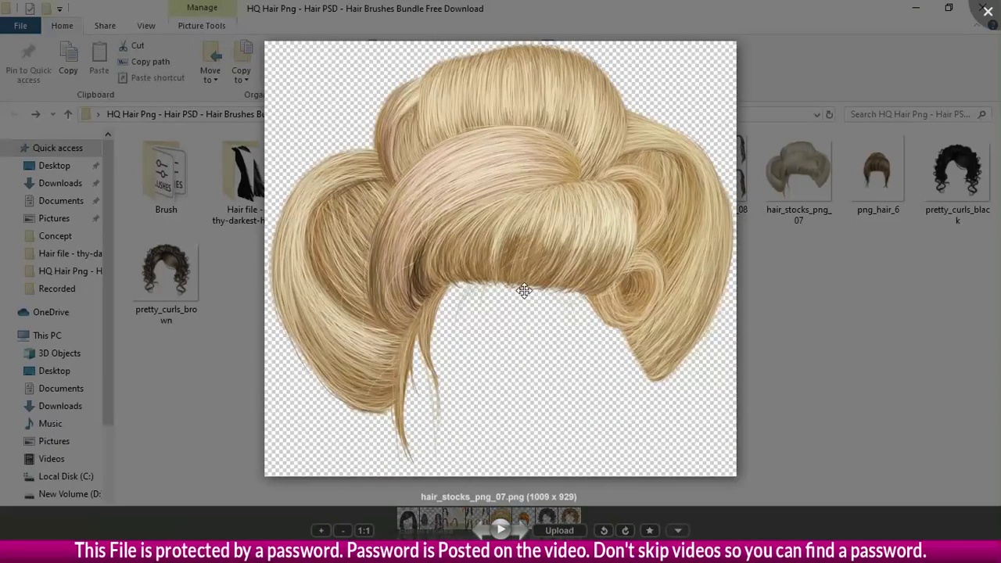
left_click(520, 532)
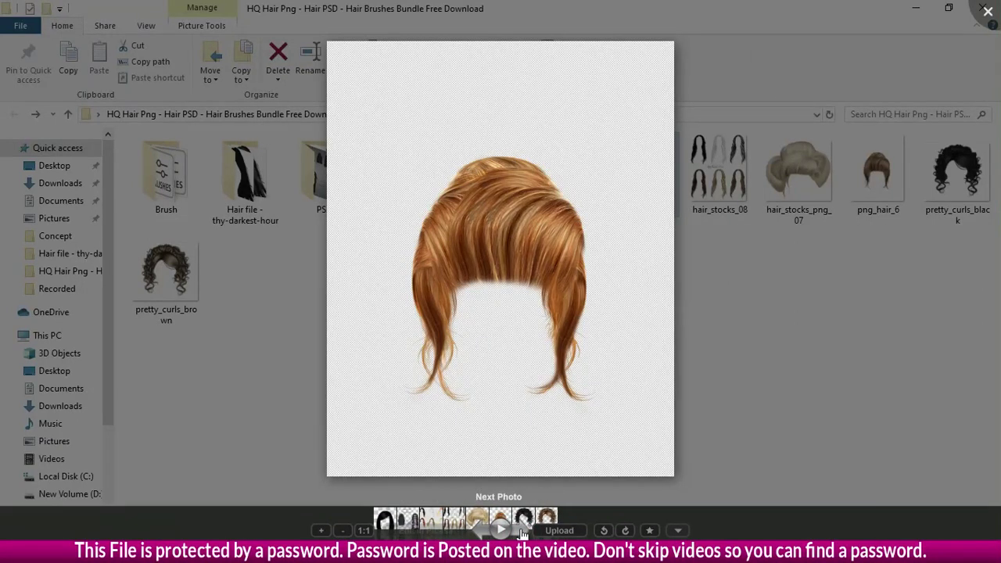
left_click(522, 532)
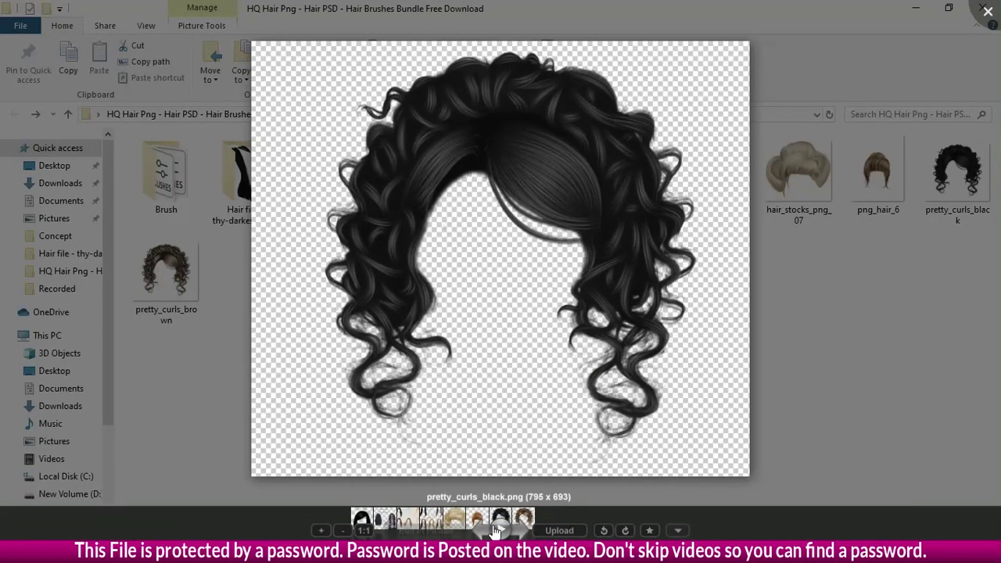
left_click(522, 532)
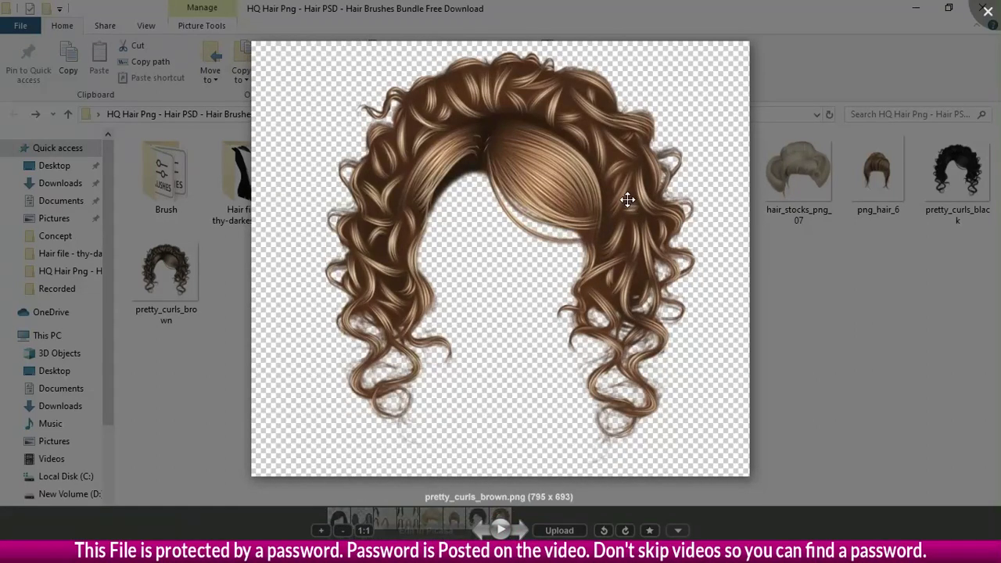
left_click(483, 532)
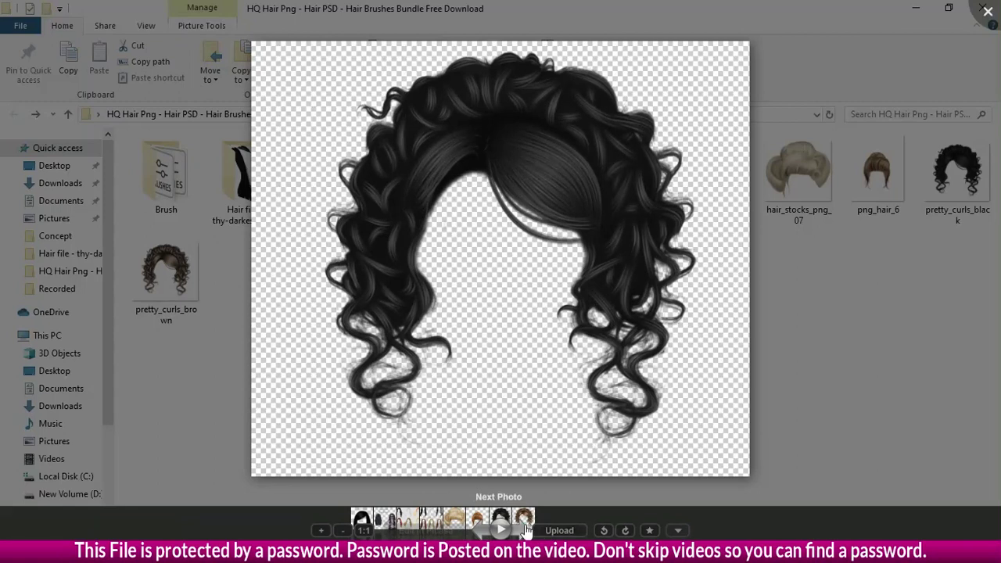
left_click(524, 531)
left_click(481, 532)
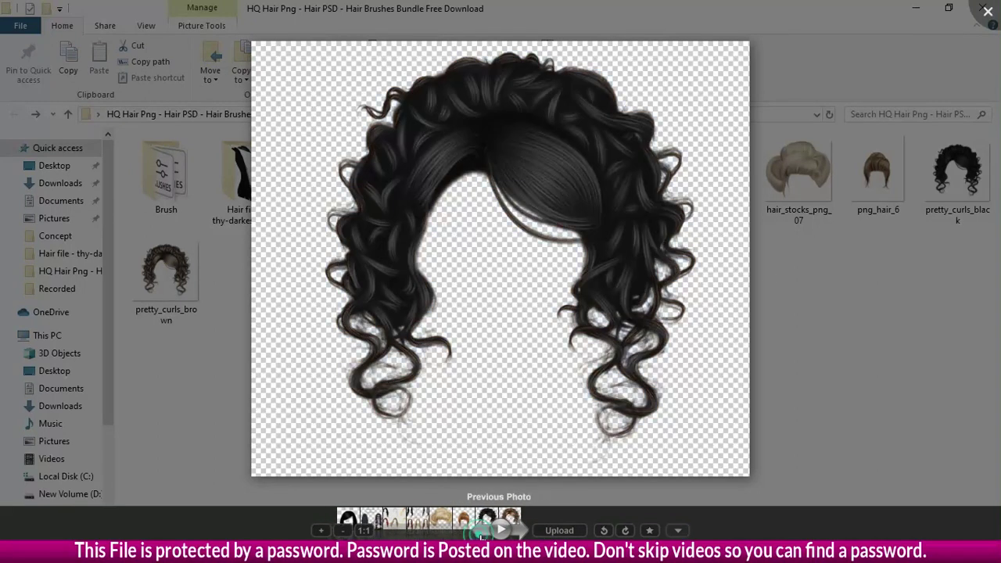
left_click(988, 11)
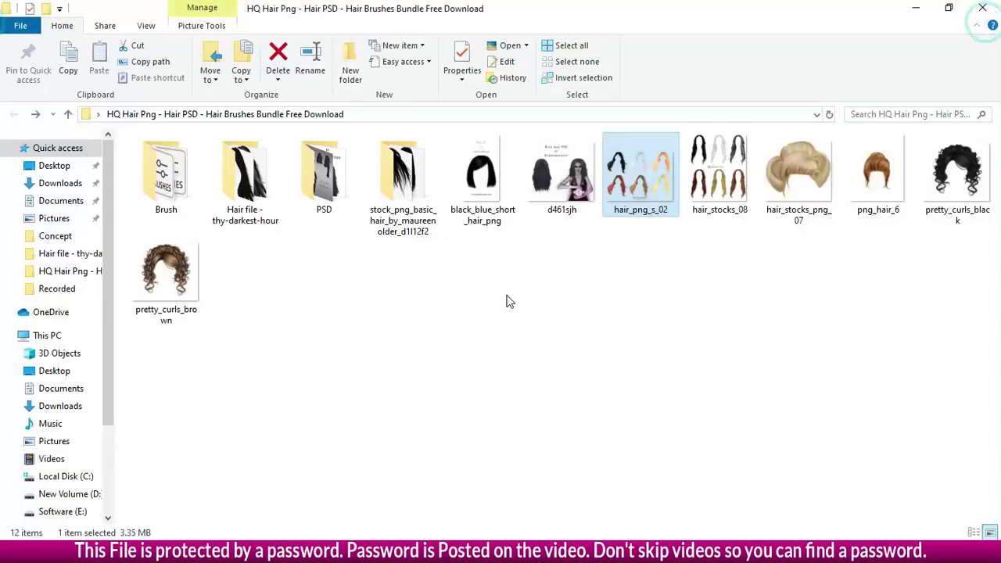
Open Black hair psd from the PSD folder in Photoshop and select its front and back hair layers
double_click(309, 172)
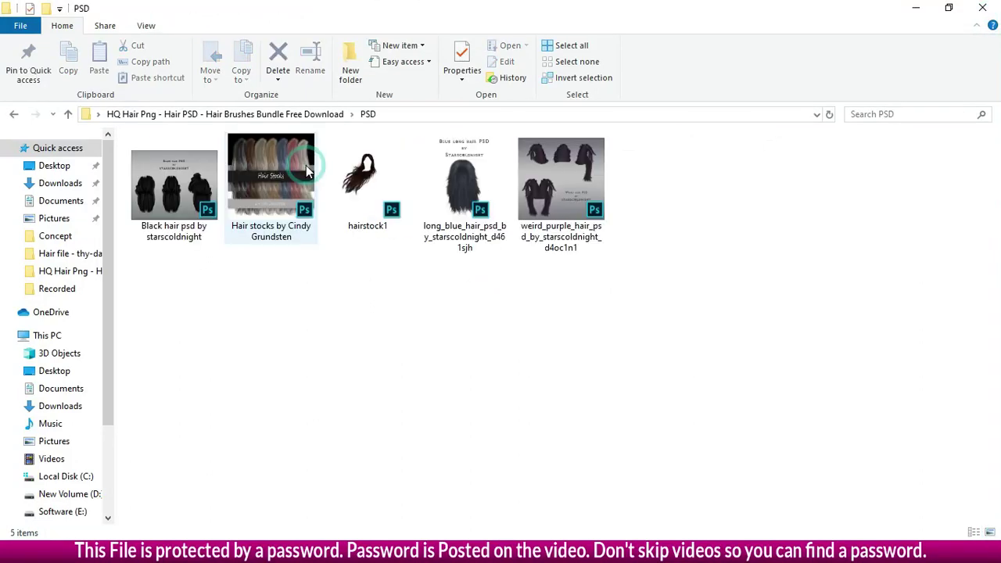
double_click(173, 196)
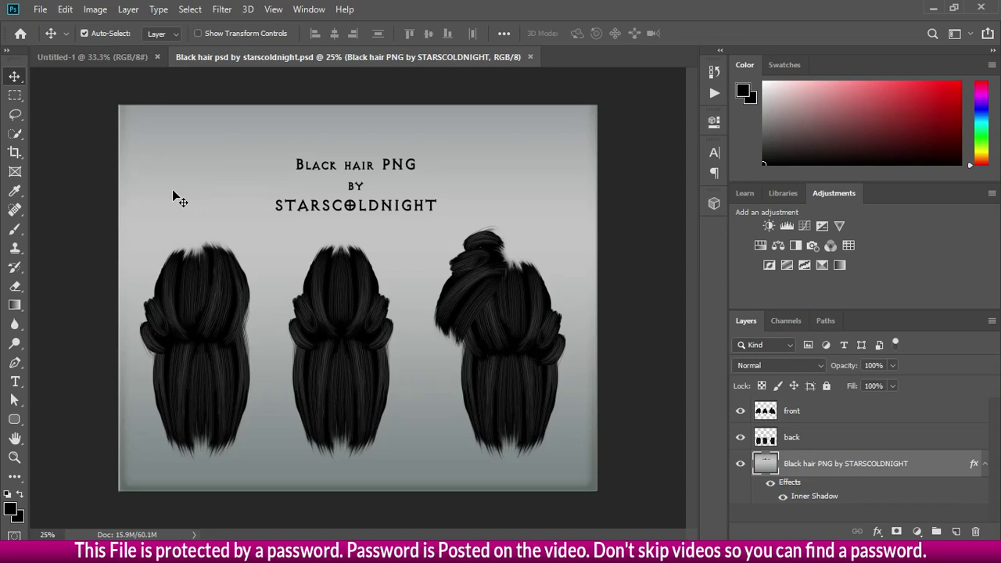
left_click(823, 410)
left_click(813, 443)
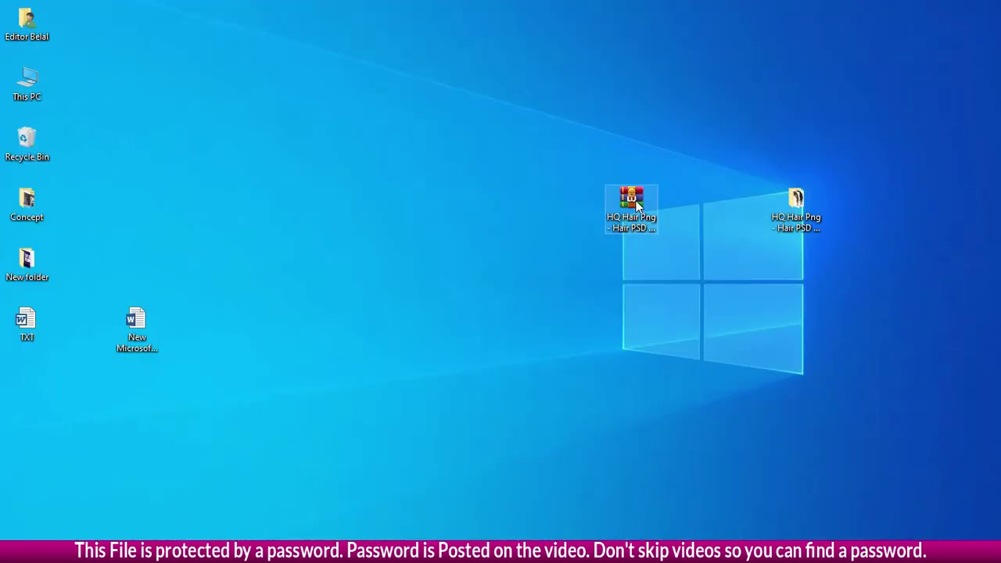
Extract the HQ Hair Png archive with WinRAR, entering the archive password, and open the extracted folder
right_click(636, 205)
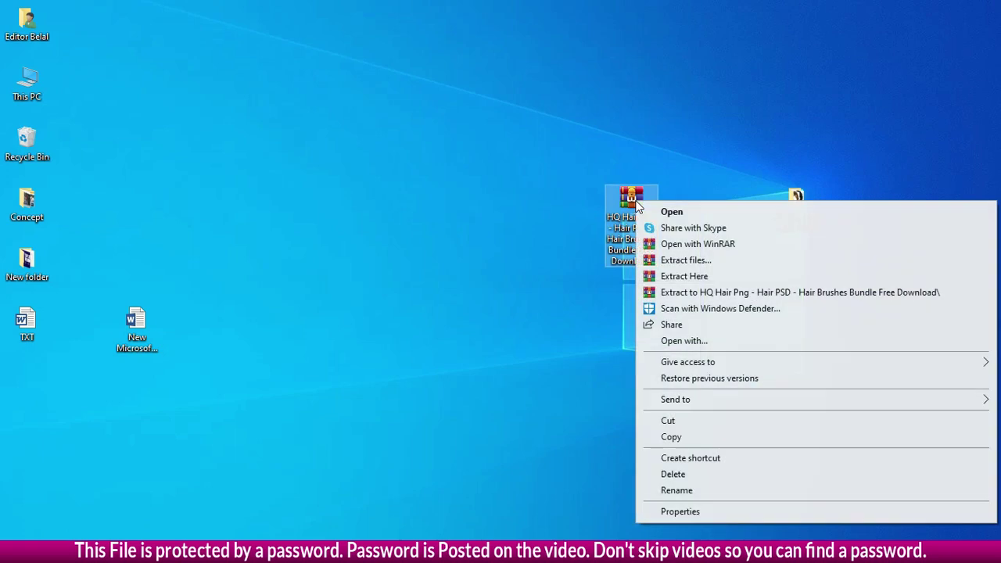
left_click(673, 261)
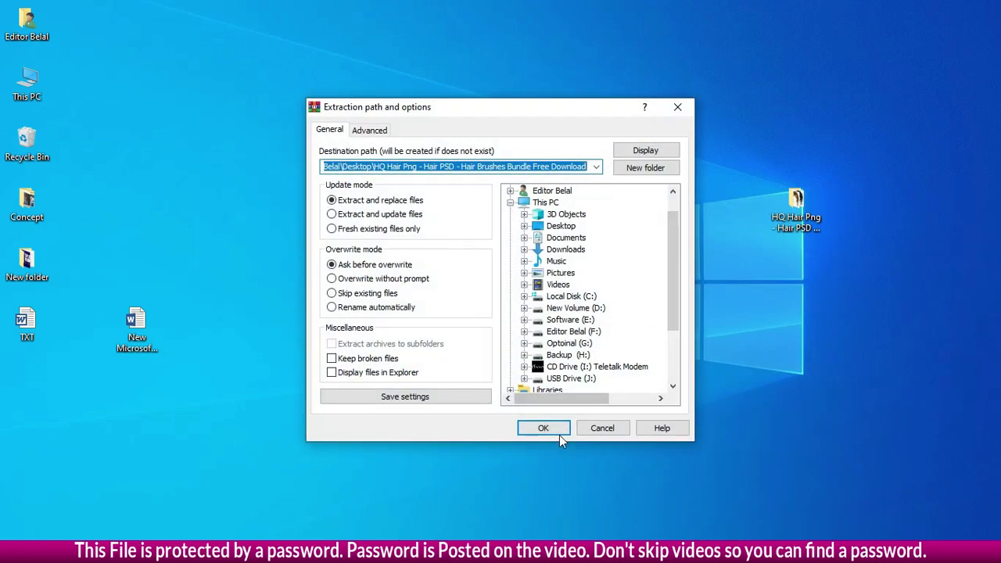
left_click(543, 429)
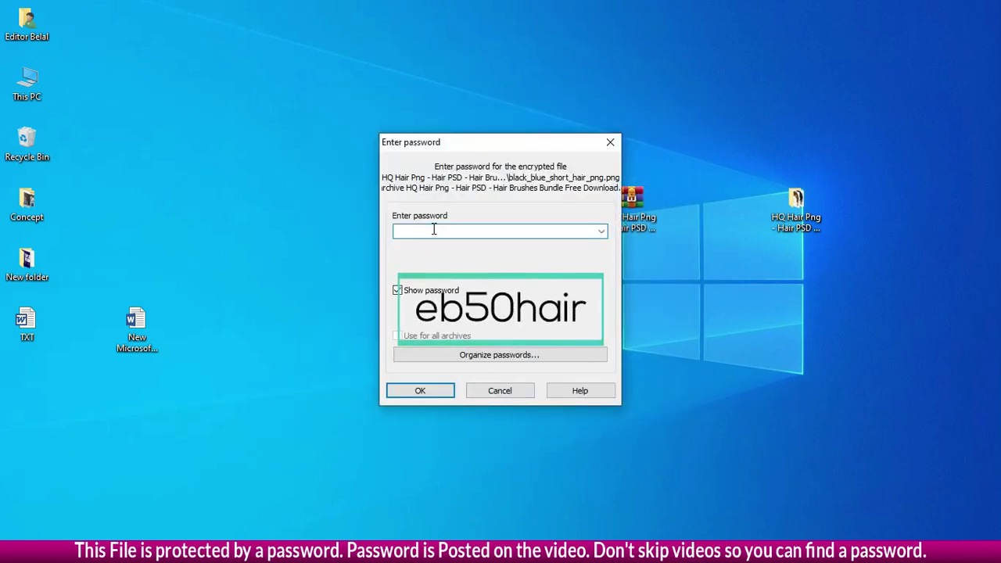
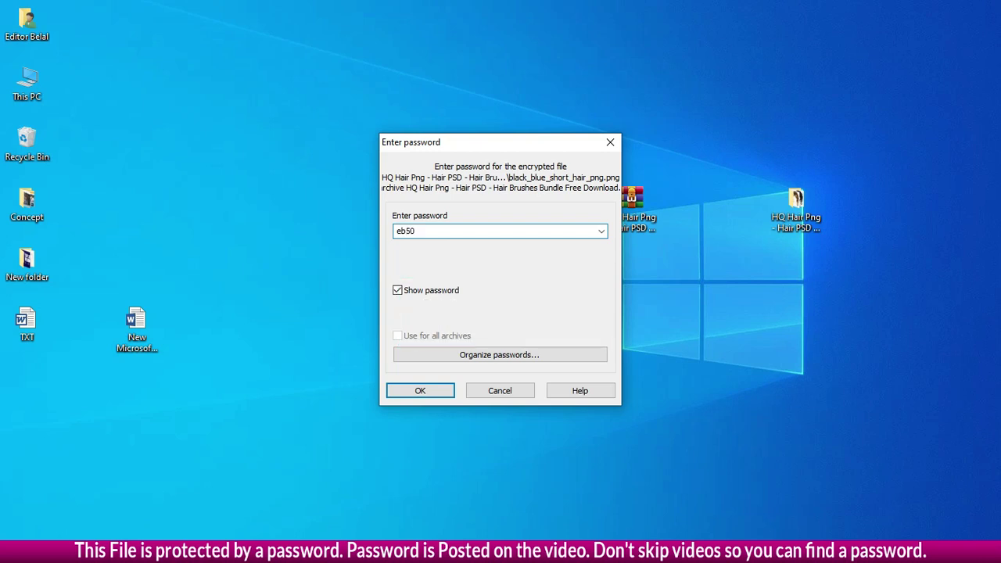
left_click(420, 391)
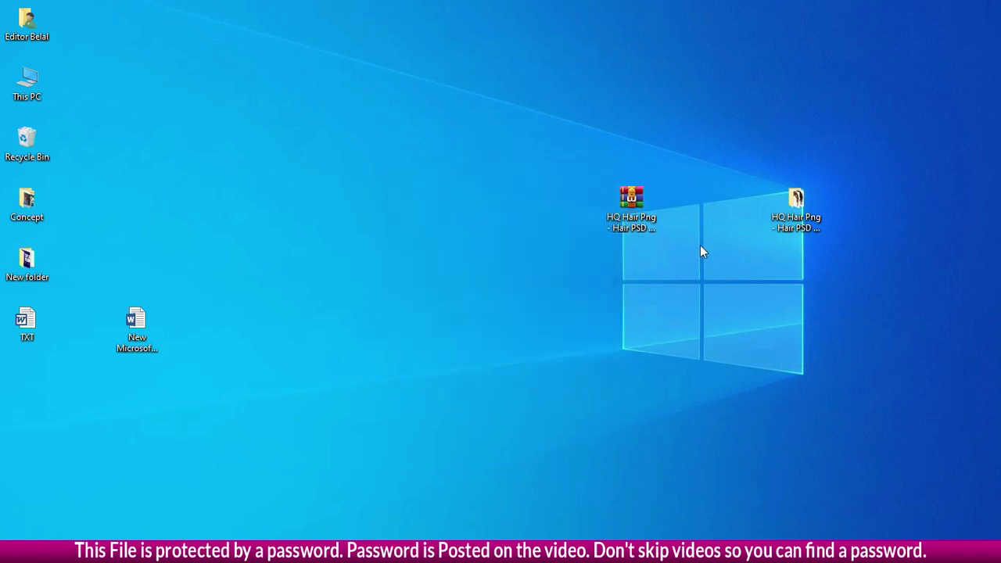
double_click(818, 219)
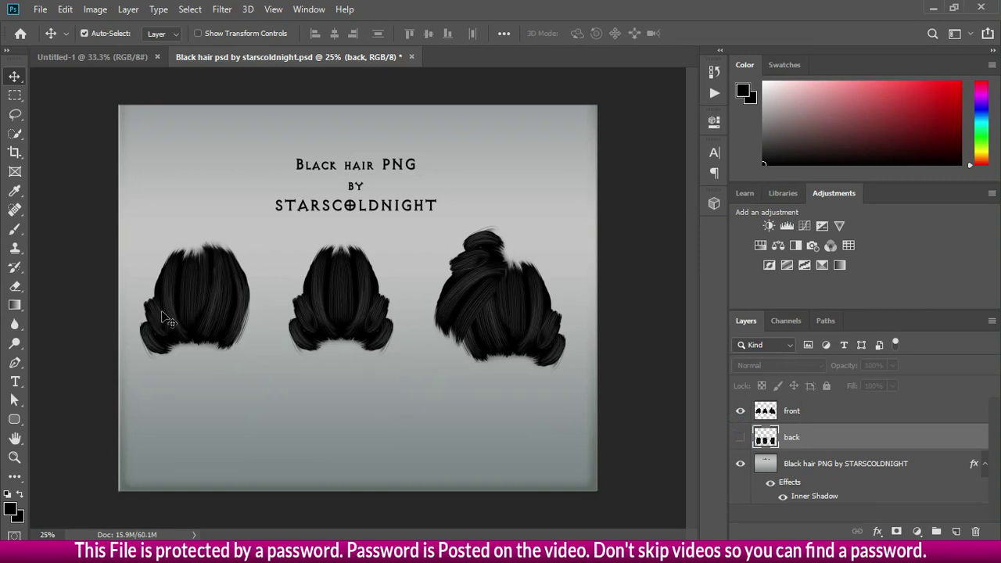
Show the back hair layer, open Hair stocks with its title bands hidden and BLACK selected, then hairstock1.psd
left_click(740, 438)
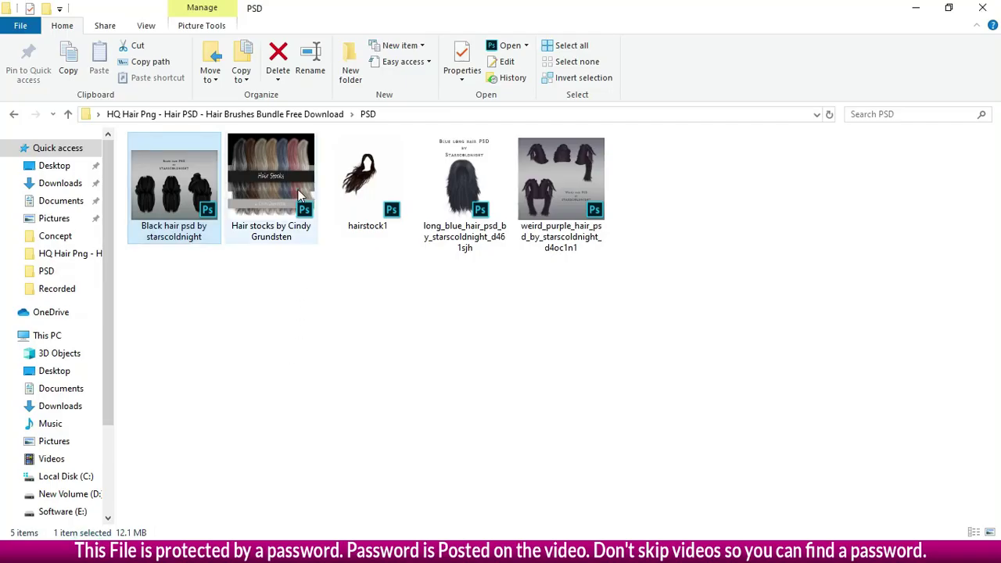
double_click(299, 195)
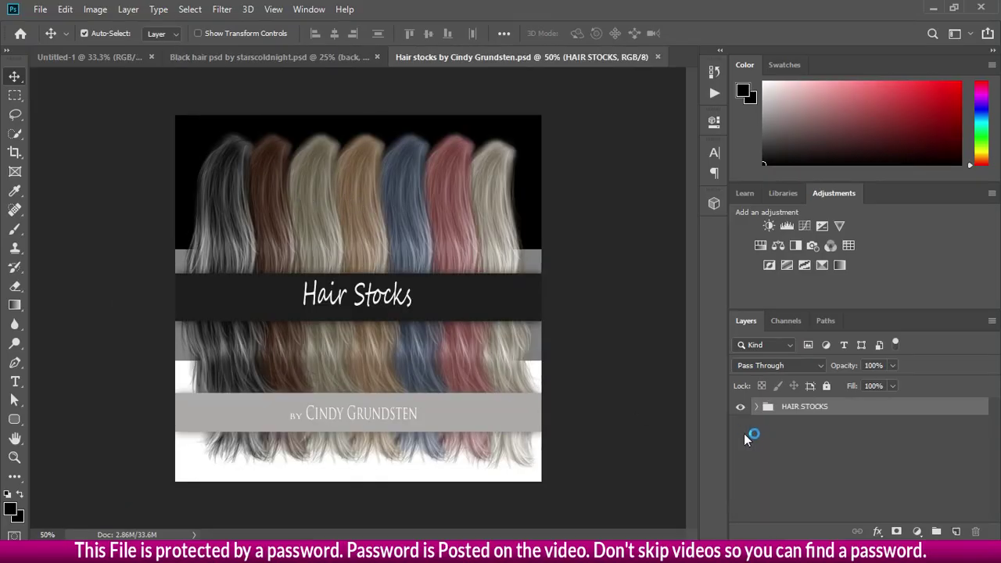
left_click(754, 407)
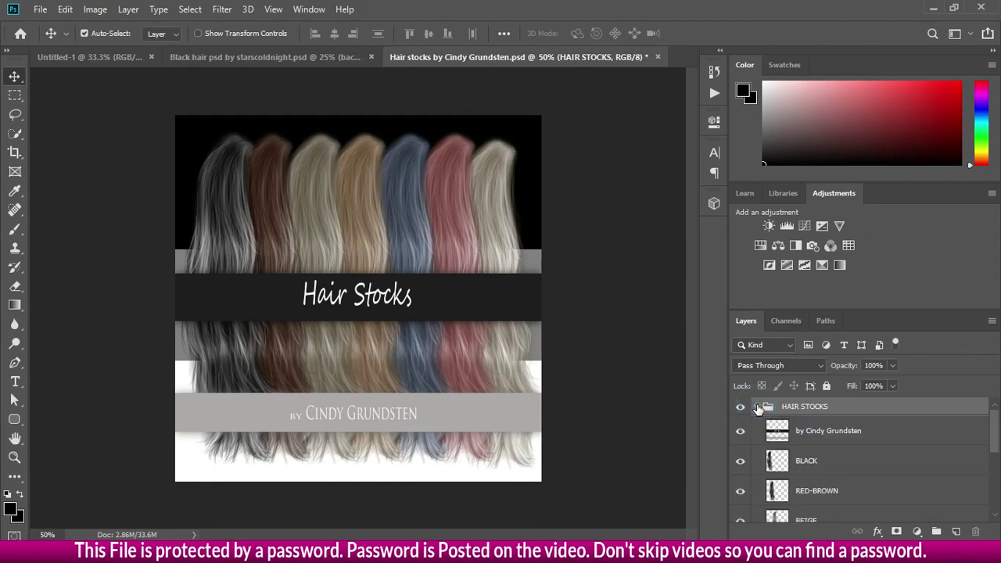
left_click(740, 431)
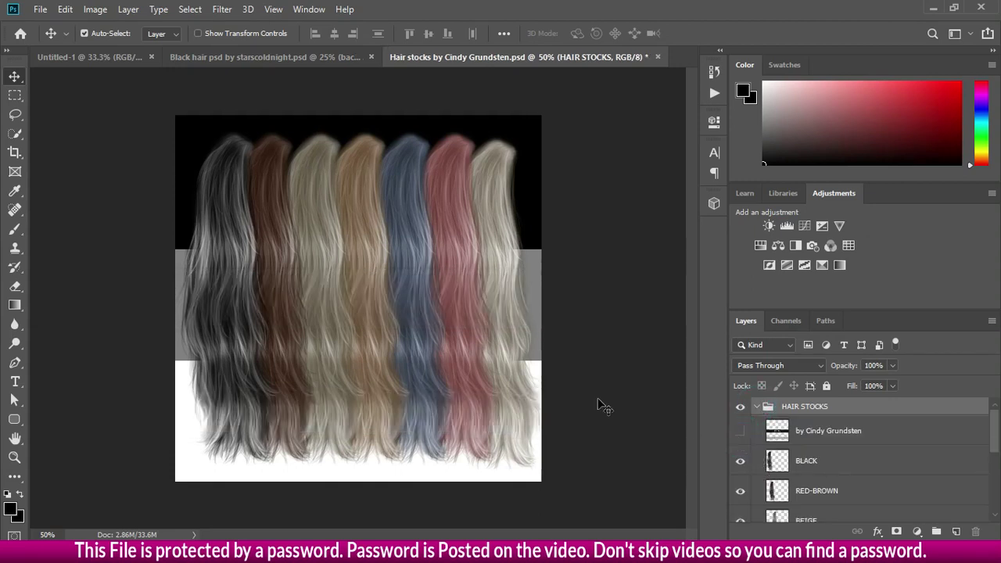
left_click(222, 208)
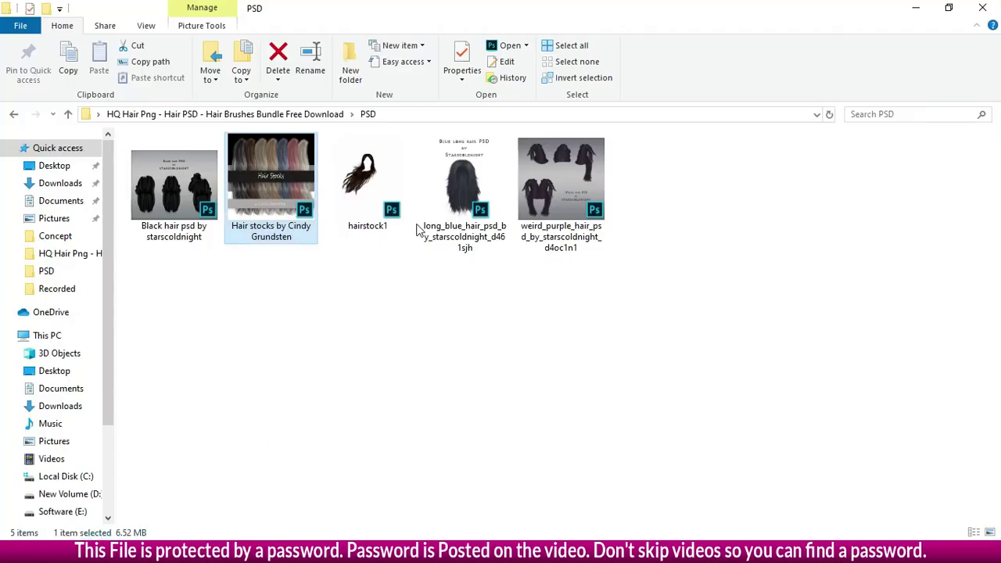
double_click(368, 184)
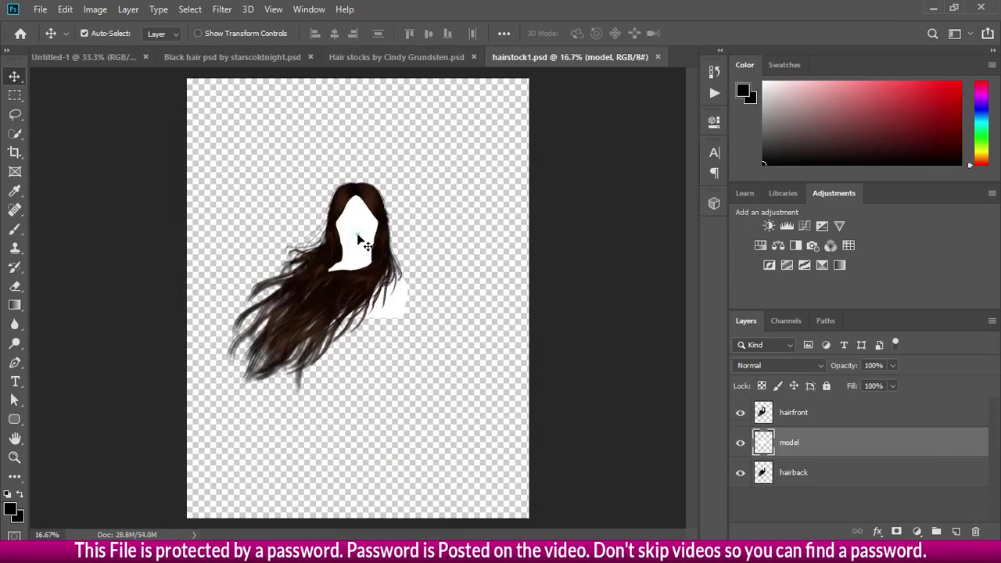
Toggle hairstock1's model layer, then open weird_purple_hair PSD and cancel the Missing Fonts warning
left_click(740, 444)
left_click(740, 444)
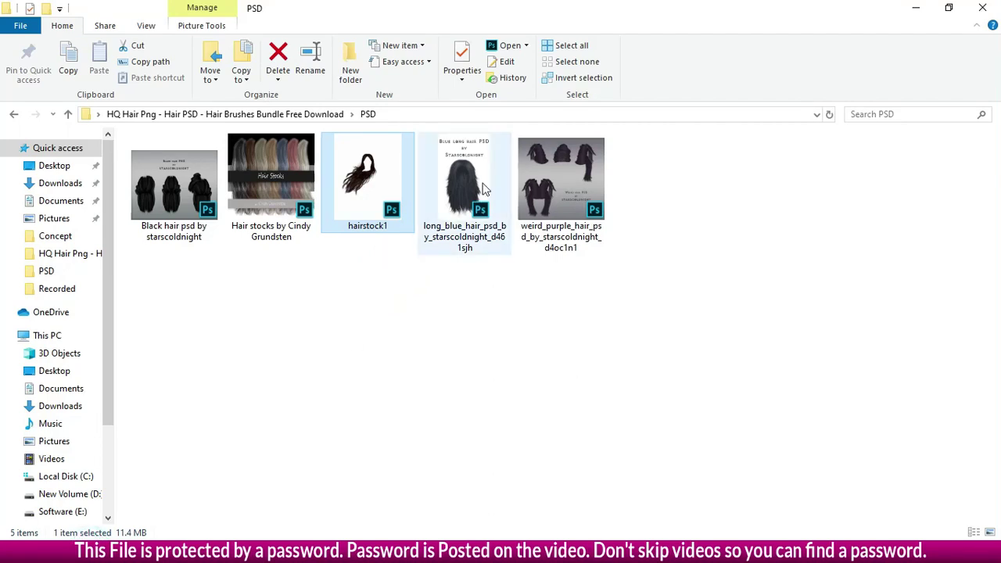
left_click(483, 186)
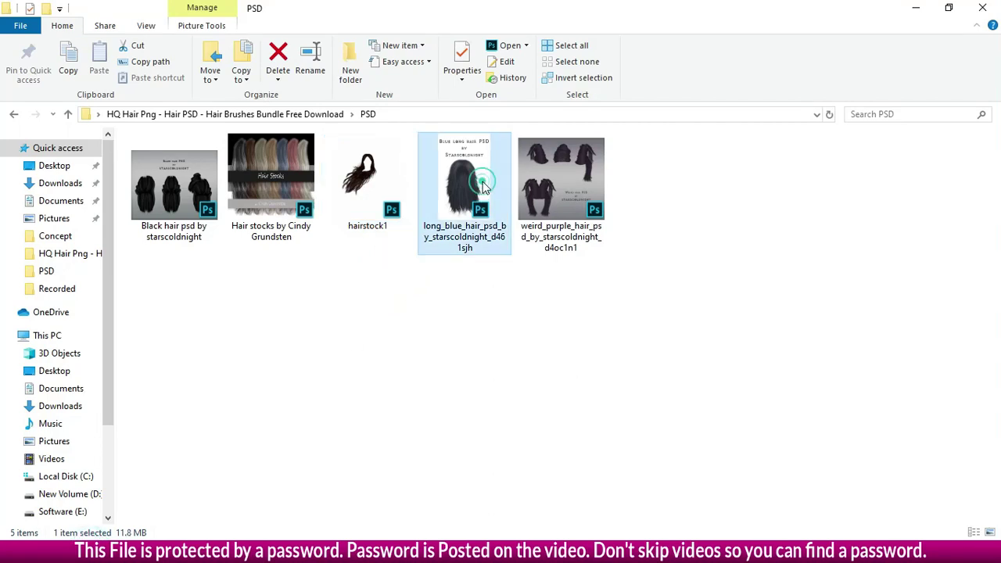
left_click(545, 182)
left_click(463, 183)
double_click(567, 172)
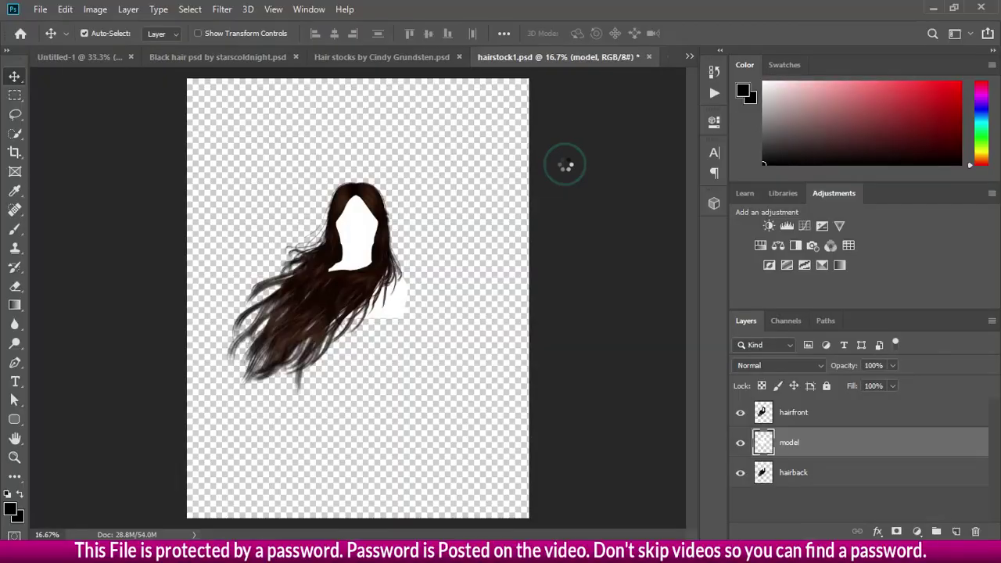
left_click(551, 321)
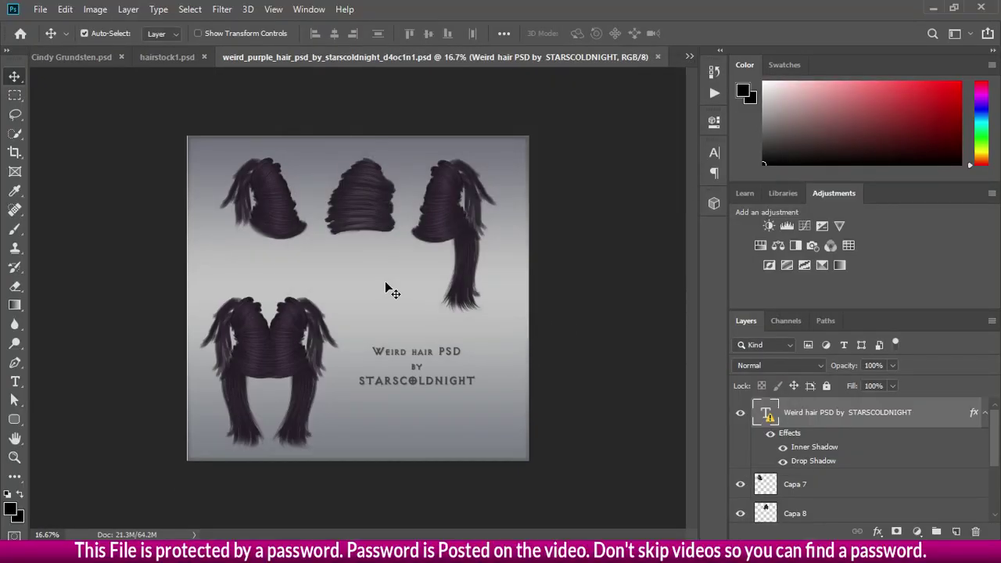
Collapse the title text layer's effects list in the weird purple hair document, then go to File Explorer
scroll(348, 262, "up", 1)
scroll(338, 246, "up", 1)
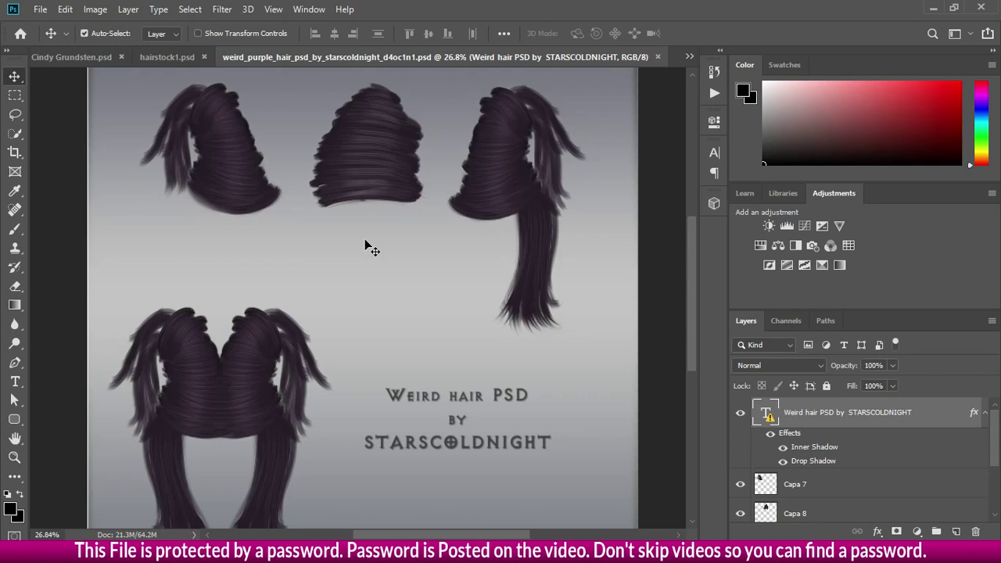
scroll(284, 223, "down", 2)
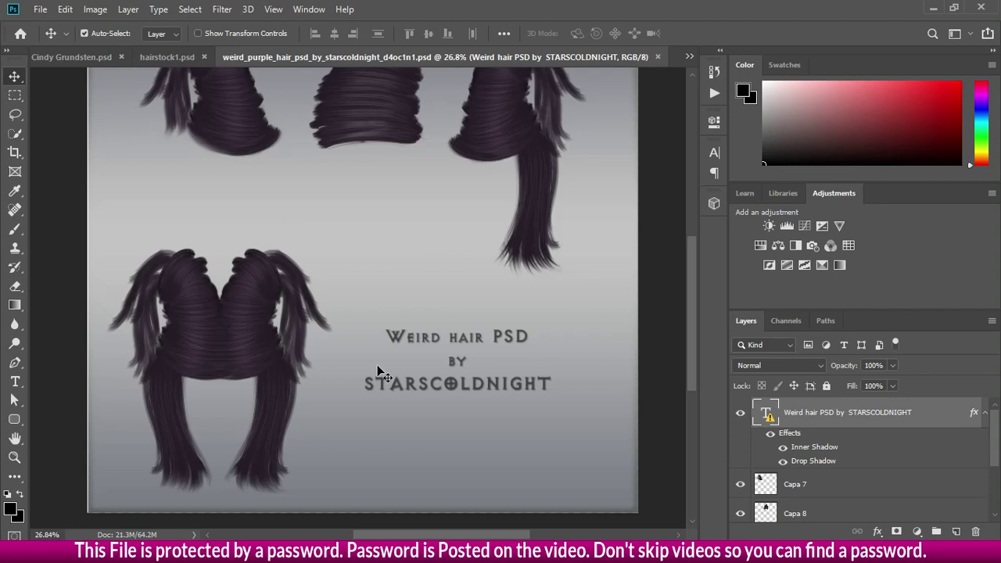
left_click(984, 412)
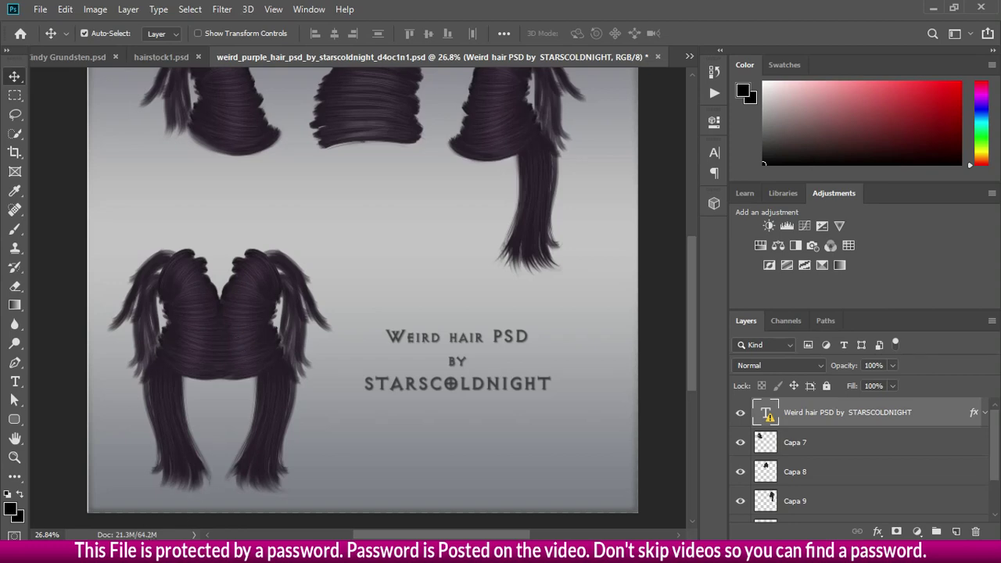
key("alt+Up")
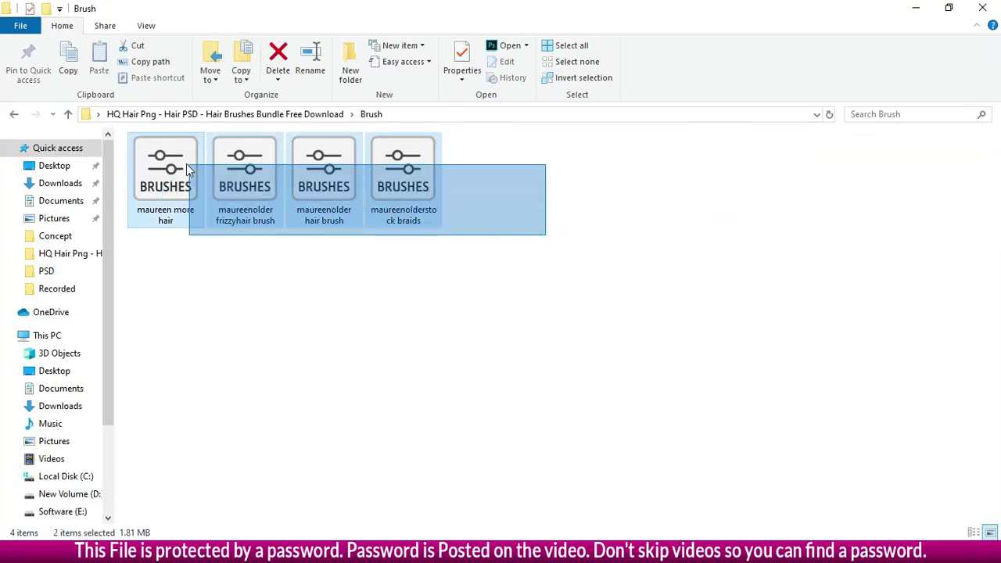
Marquee-select the four .abr hair brush files in the Brush folder, then clear the selection
left_click_drag(545, 236, 185, 163)
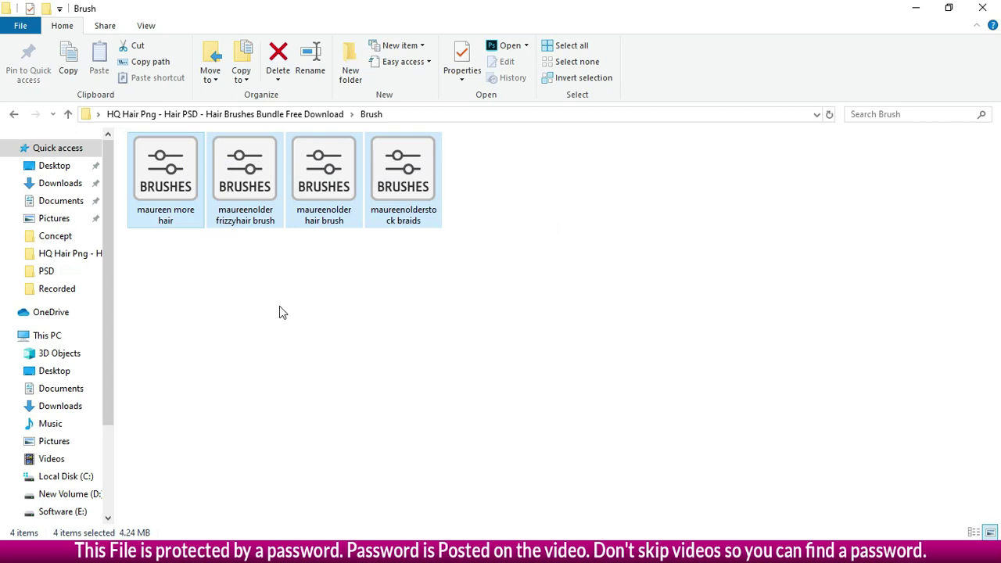
left_click(280, 310)
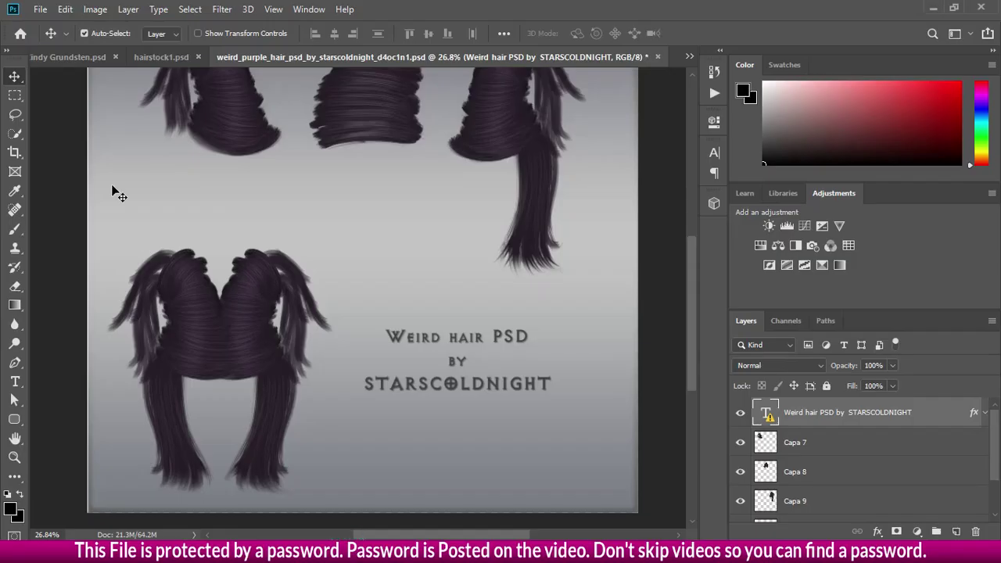
With the Brush tool, import the maureen more hair ABR from Desktop > HQ Hair > Brush
left_click(16, 228)
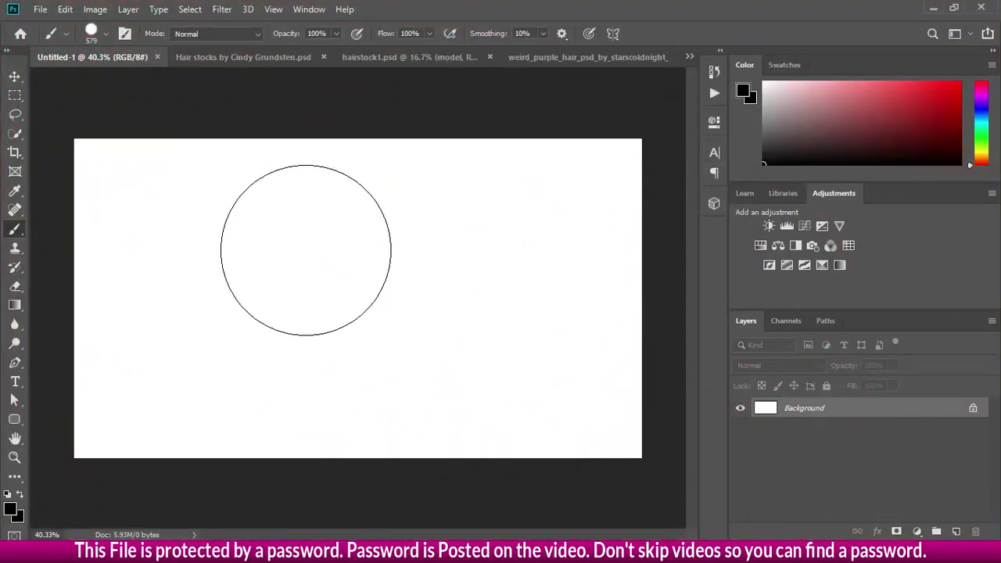
right_click(306, 250)
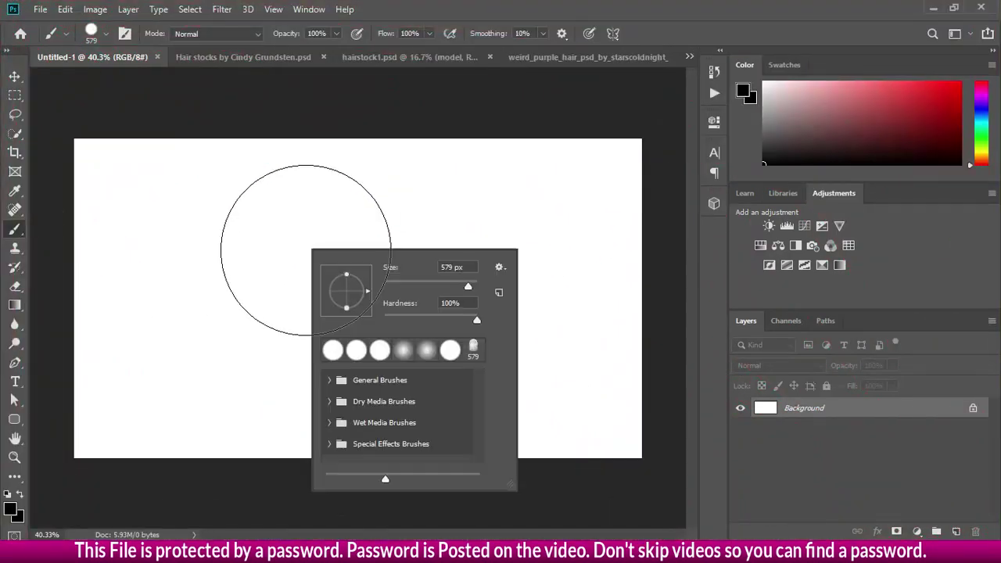
left_click(500, 268)
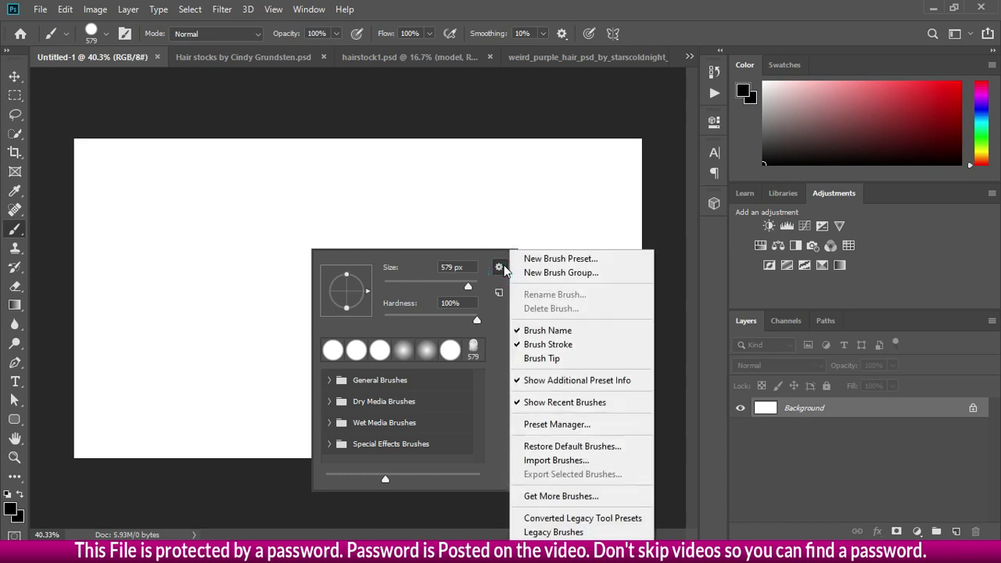
left_click(554, 462)
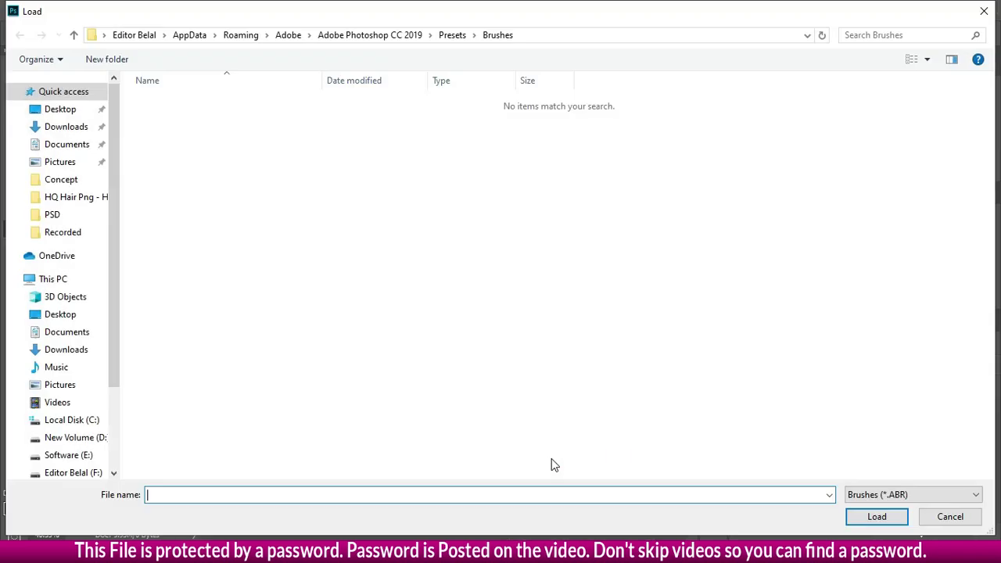
left_click(59, 109)
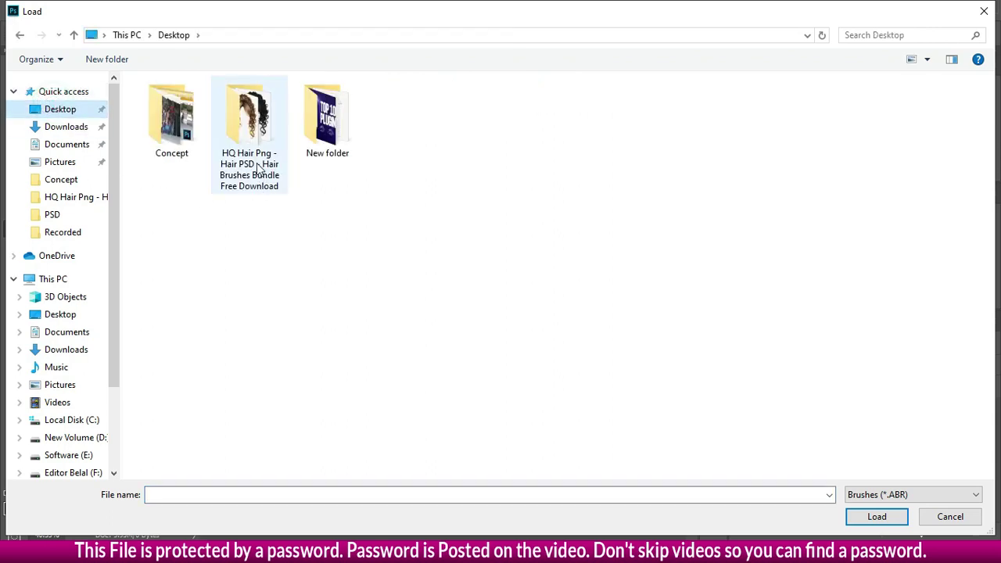
double_click(257, 138)
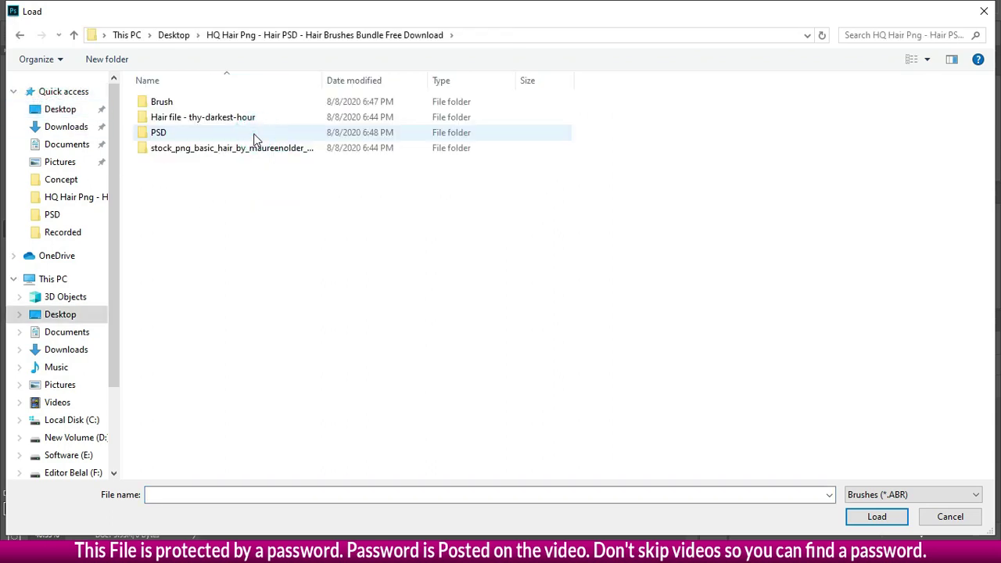
double_click(161, 100)
left_click(173, 105)
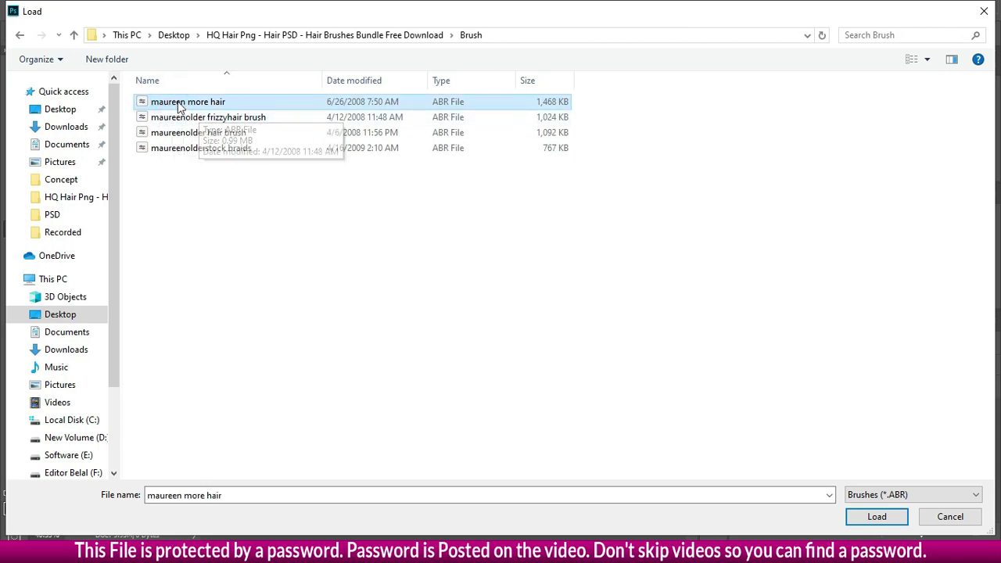
left_click(887, 522)
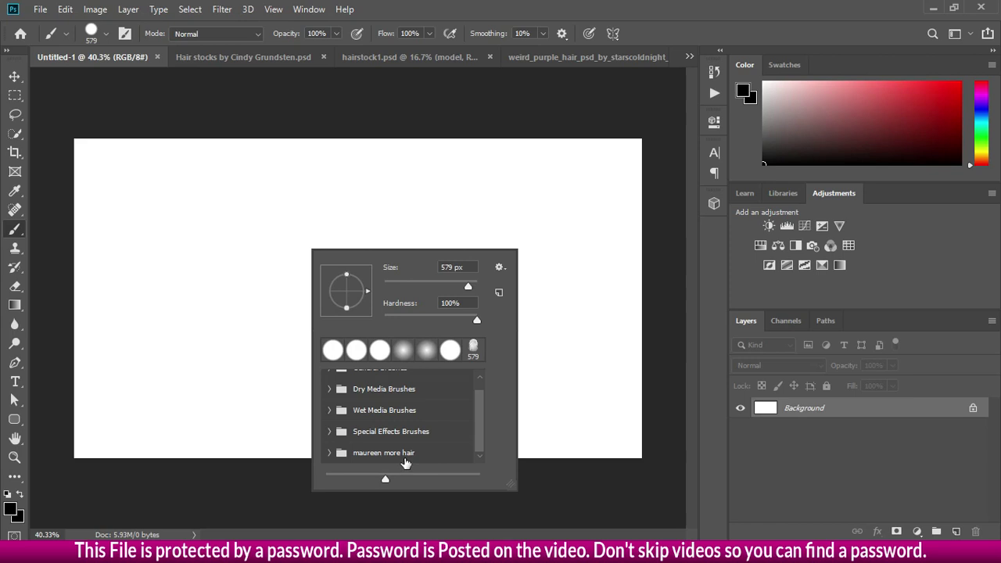
Test-stamp the hair again brush from the maureen more hair group, then undo it
left_click(329, 453)
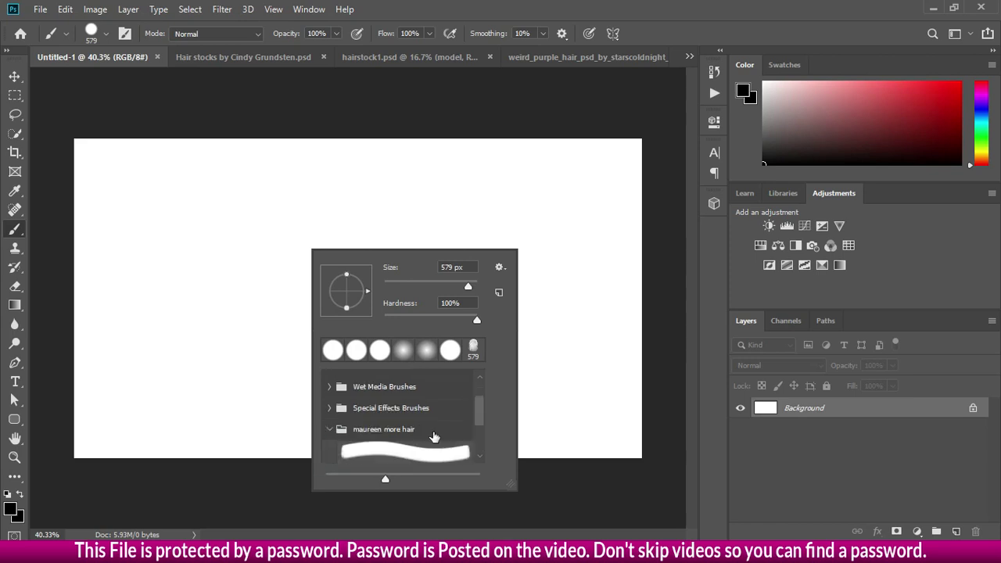
scroll(436, 435, "down", 3)
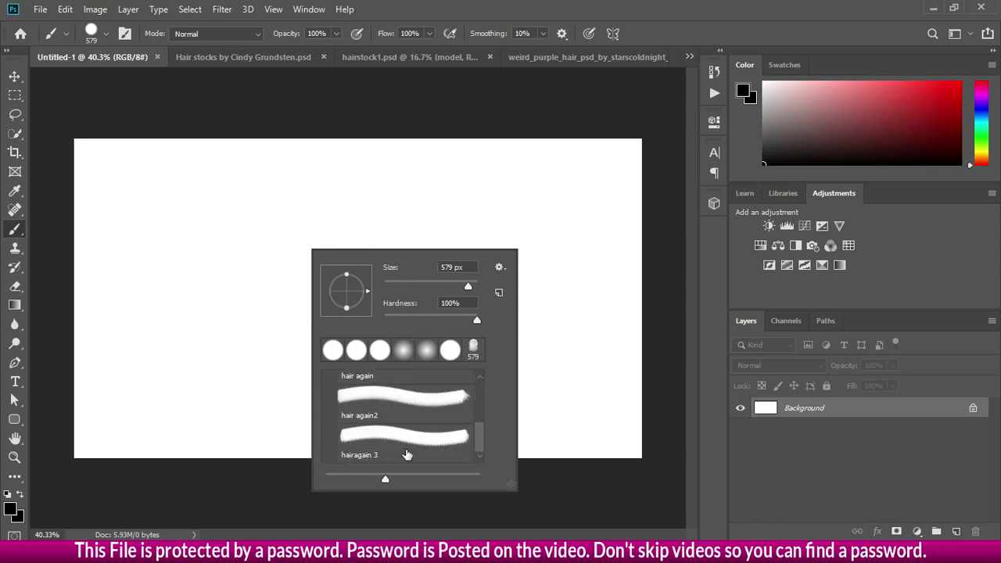
scroll(403, 449, "up", 2)
scroll(391, 442, "down", 1)
scroll(391, 437, "down", 1)
scroll(393, 428, "up", 1)
scroll(395, 424, "up", 1)
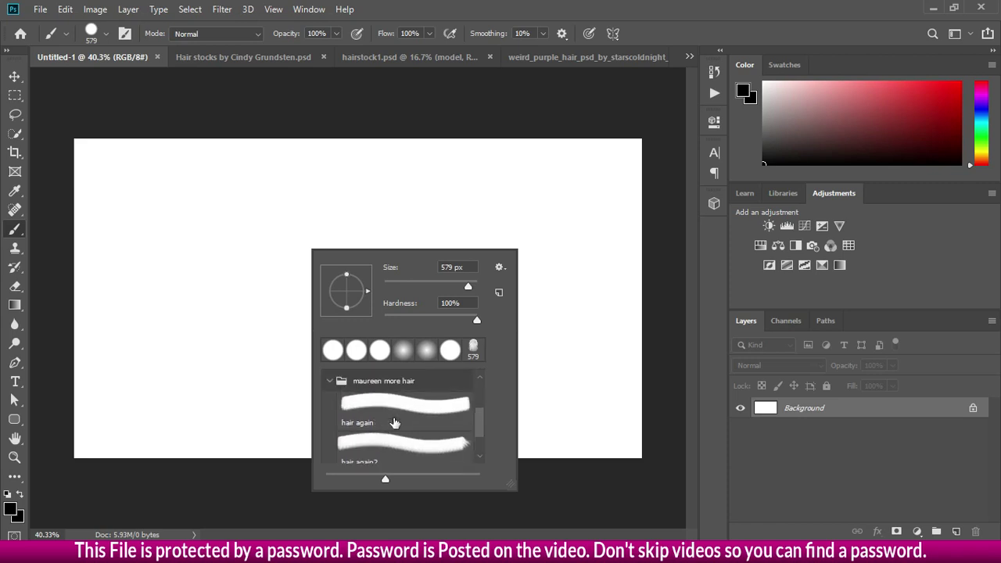
left_click(386, 417)
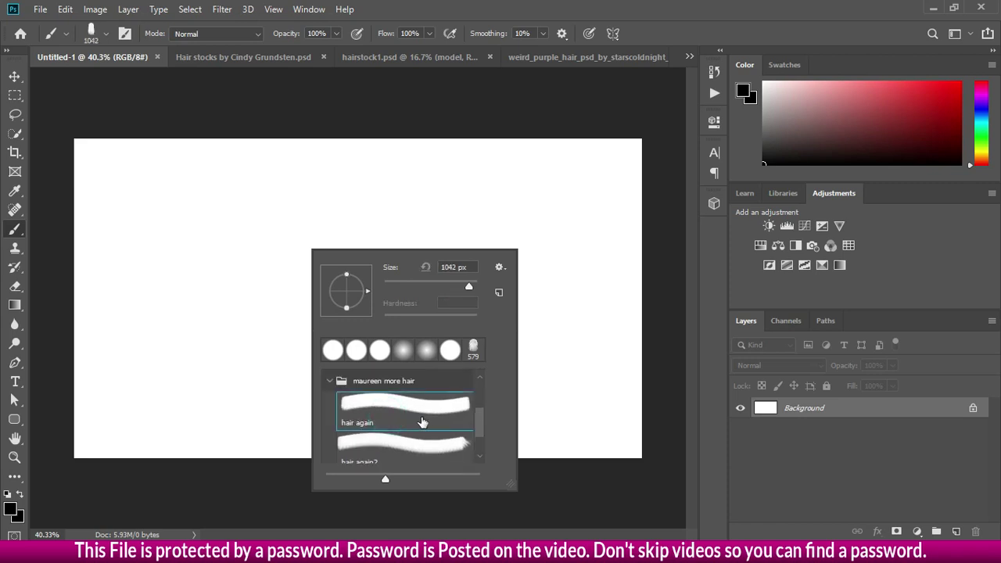
left_click(493, 20)
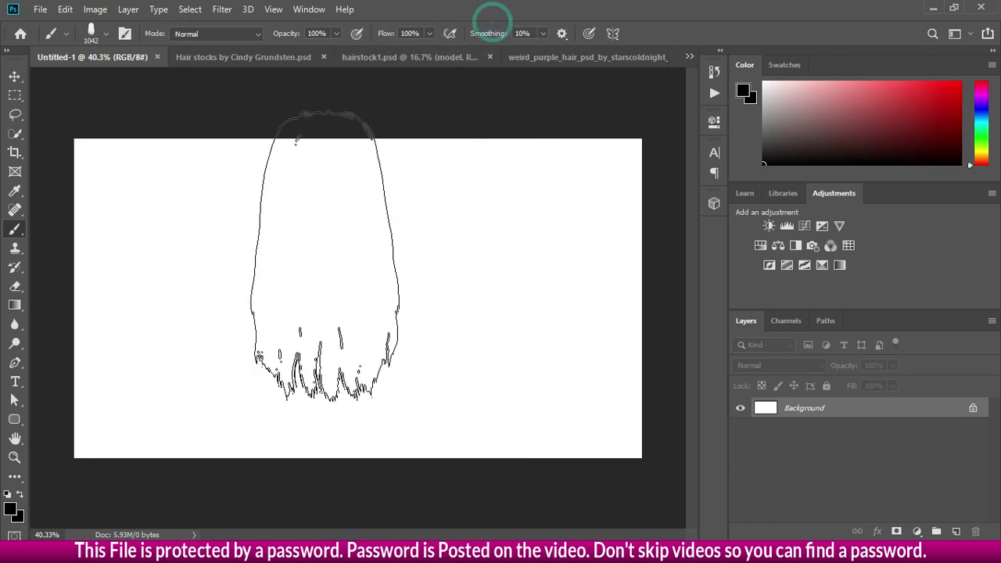
left_click(207, 294)
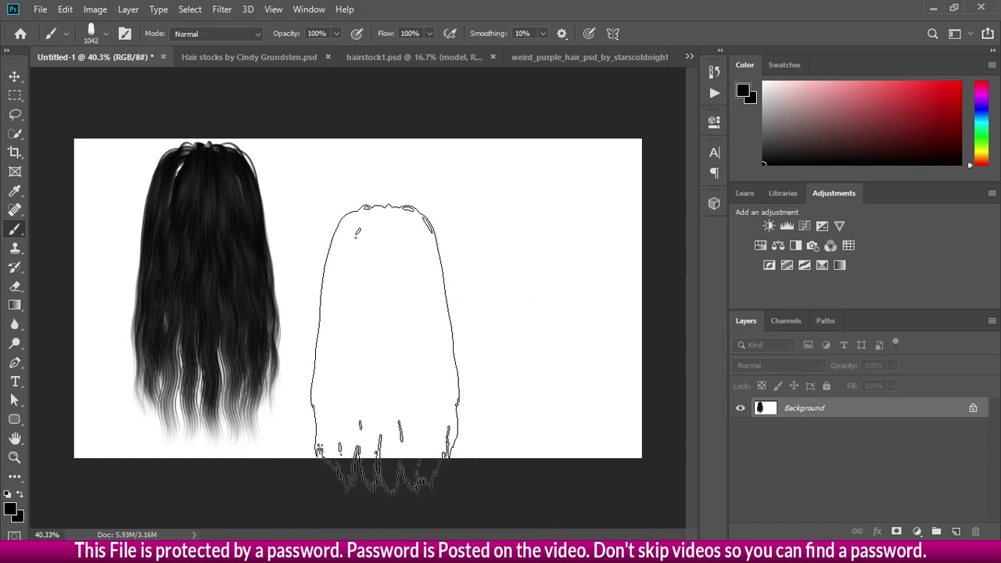
key("ctrl+z")
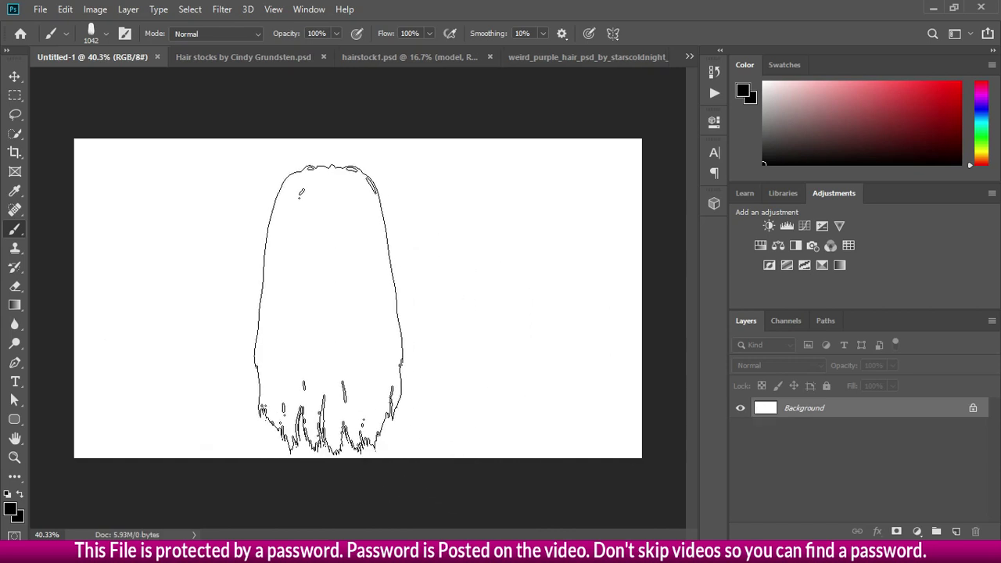
Test-stamp the hair again2 and hairagain 3 brushes, undoing each stamp
right_click(420, 365)
left_click(438, 497)
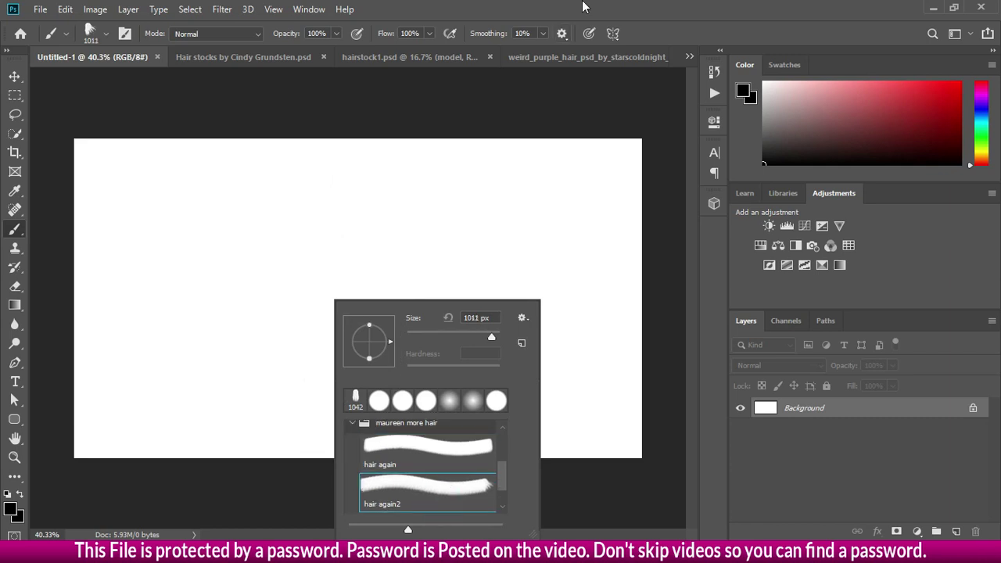
key("Return")
left_click(314, 298)
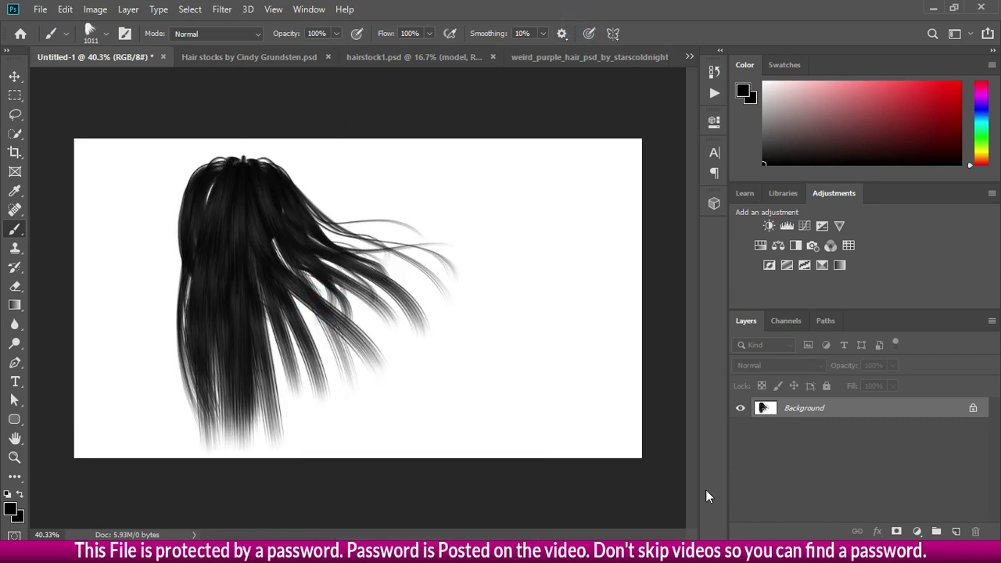
key("ctrl+z")
right_click(457, 345)
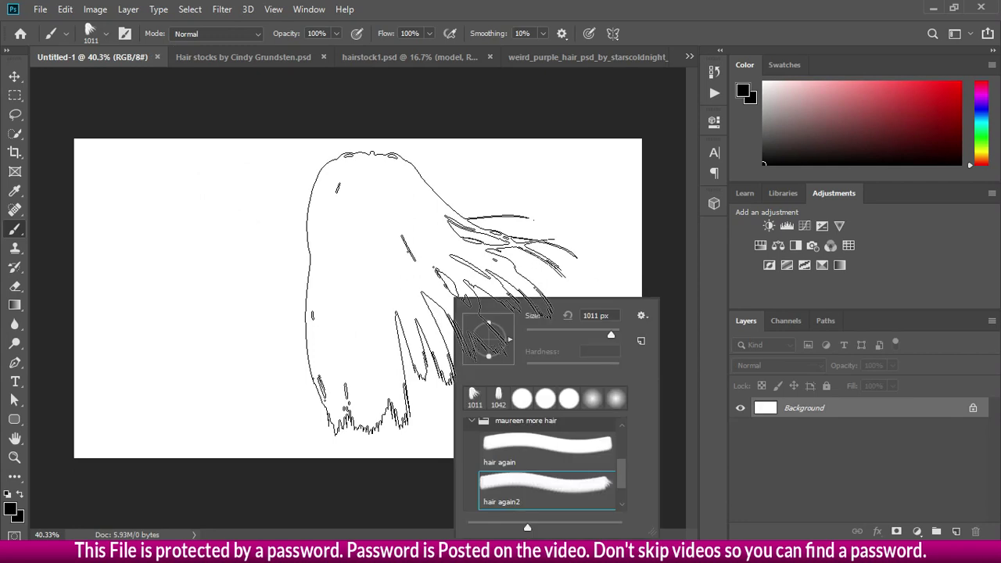
left_click(547, 489)
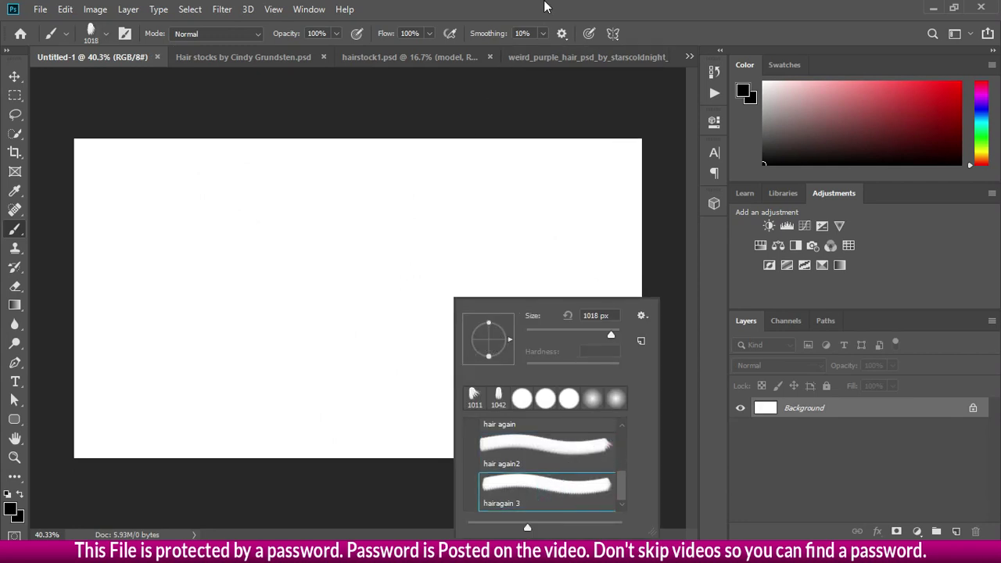
key("Return")
left_click(231, 304)
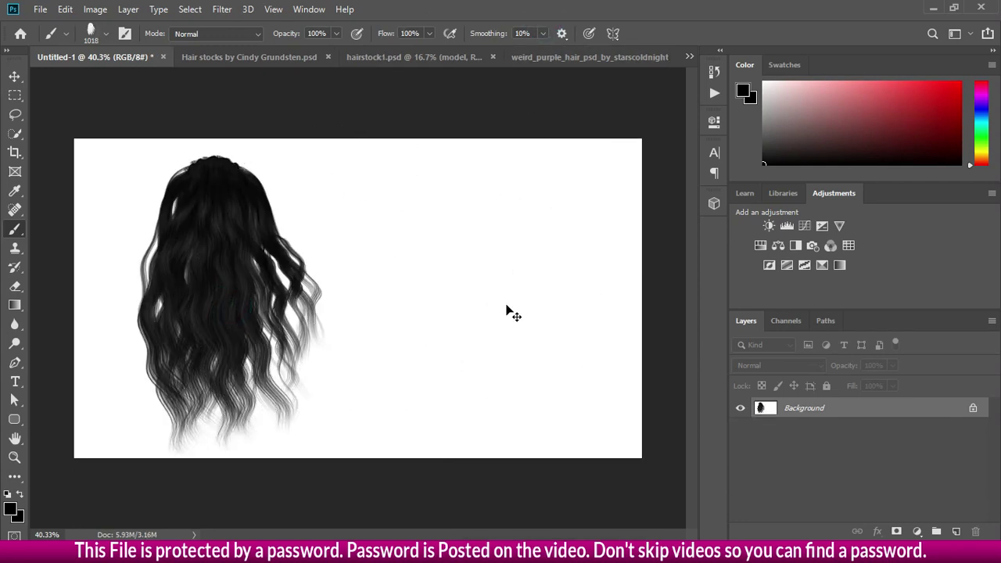
key("ctrl+z")
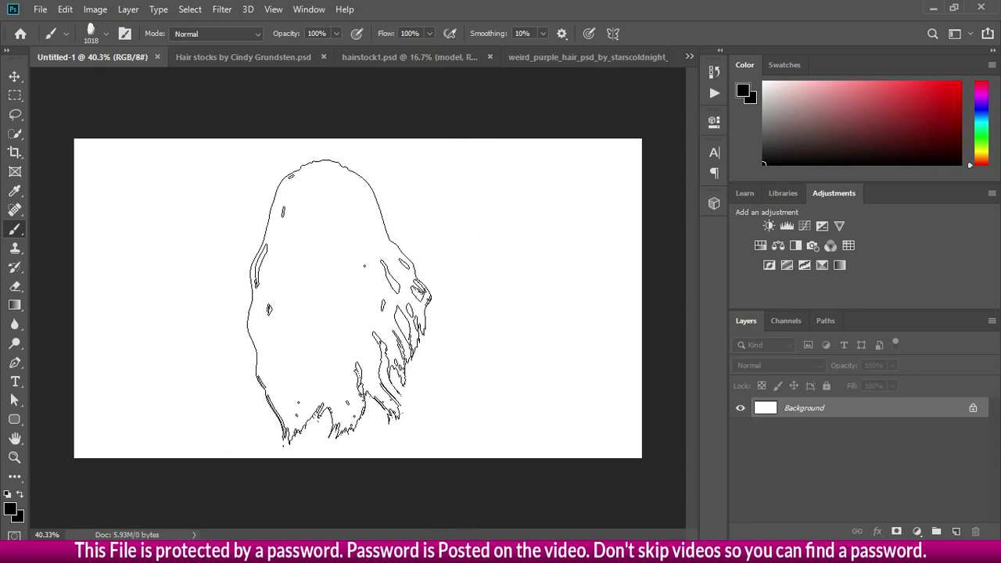
Import the maureenolder frizzyhair brush set, make frizzy1 current, and undo a test stamp
right_click(327, 300)
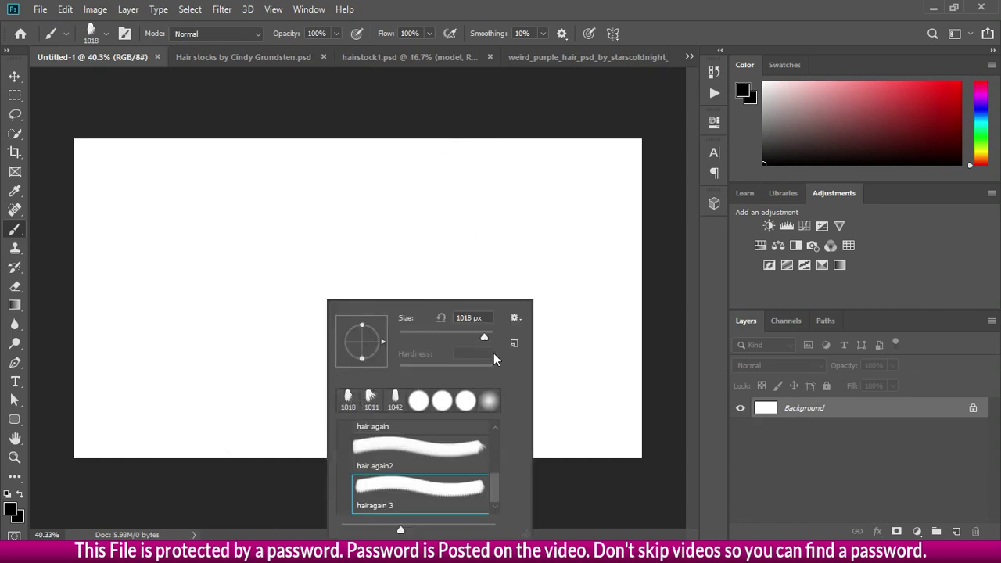
left_click(515, 318)
left_click(575, 246)
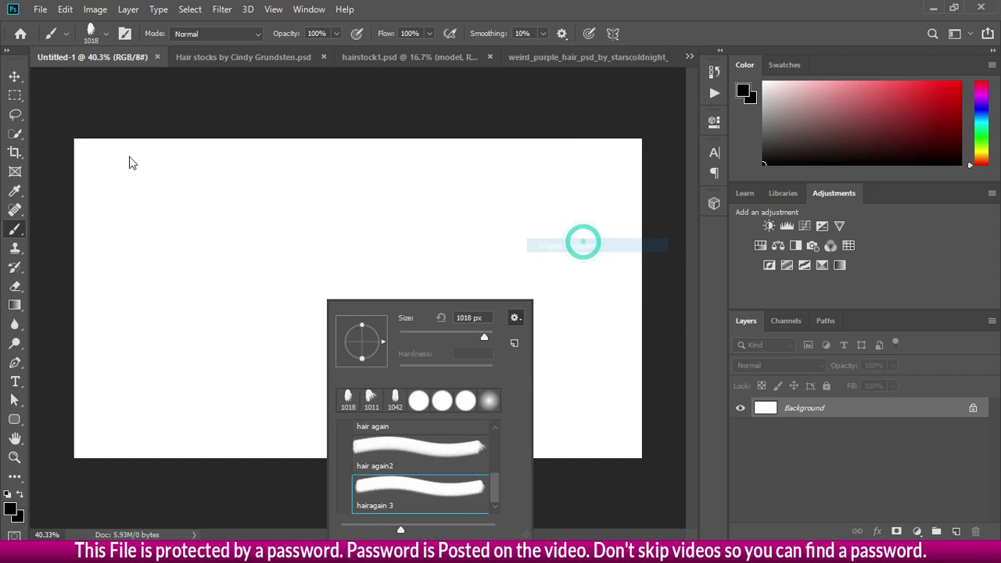
double_click(205, 116)
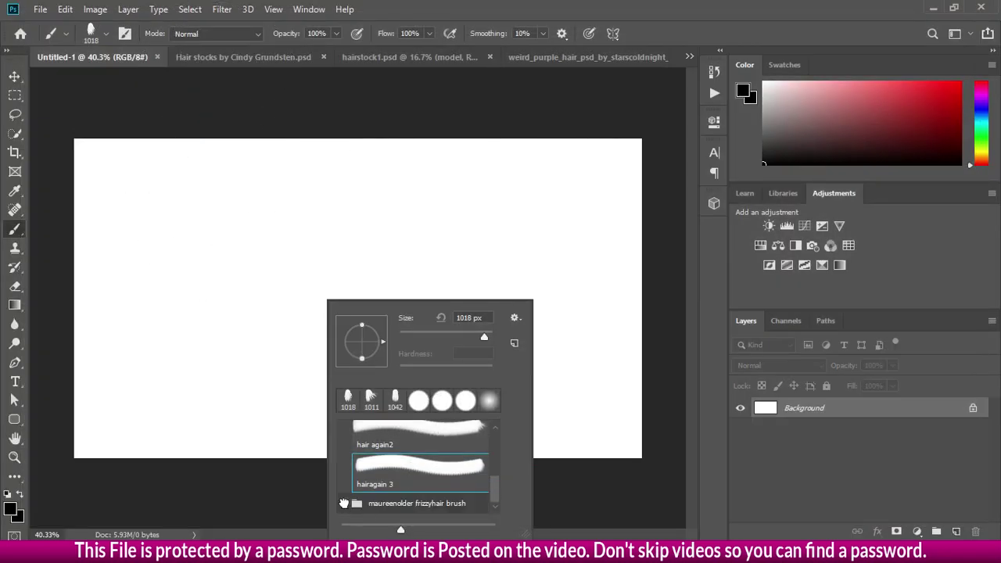
left_click(345, 503)
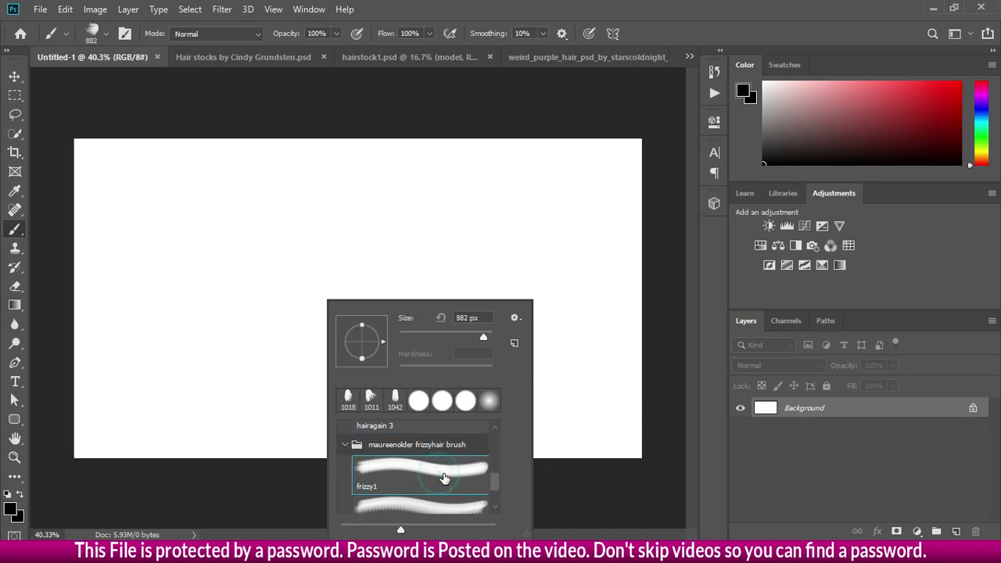
double_click(438, 473)
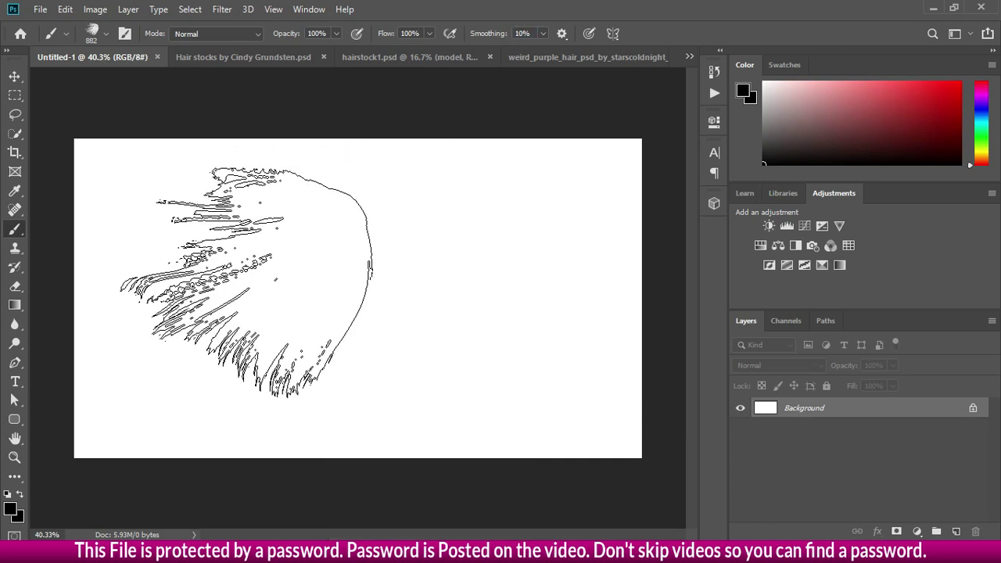
left_click(246, 284)
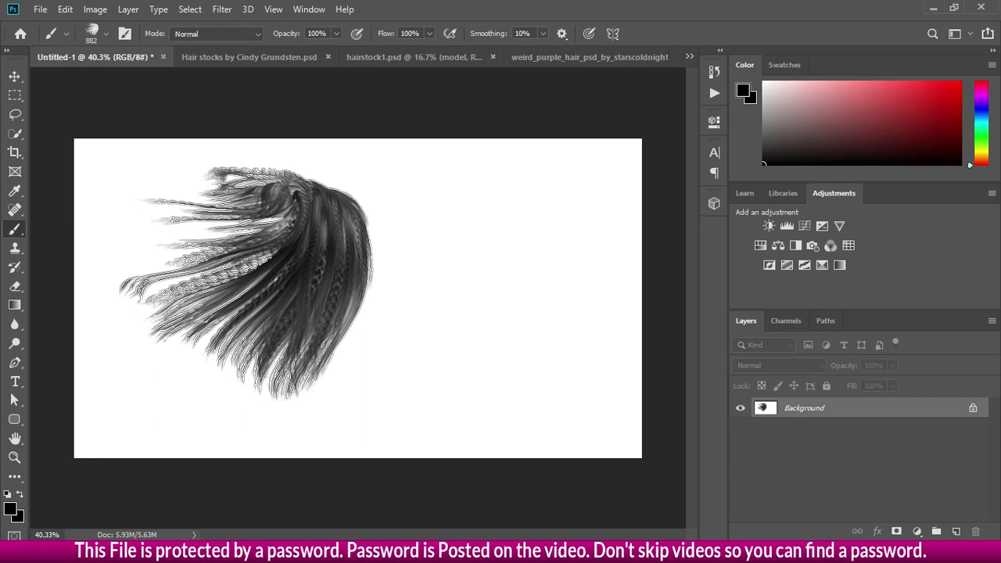
key("ctrl+z")
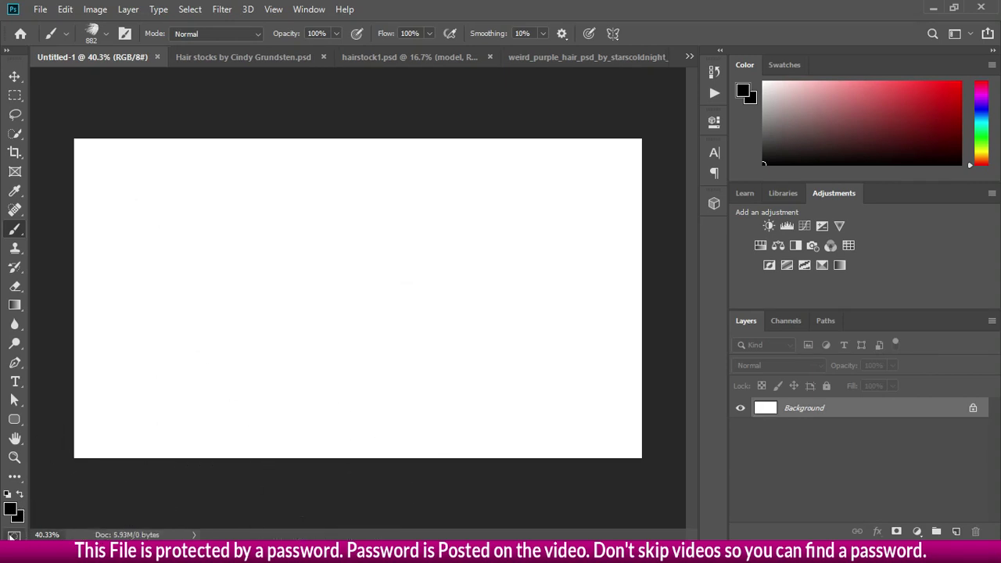
Set the foreground colour to dark red 5c2f2f and stamp frizzy hair on the canvas
key("i")
left_click(12, 510)
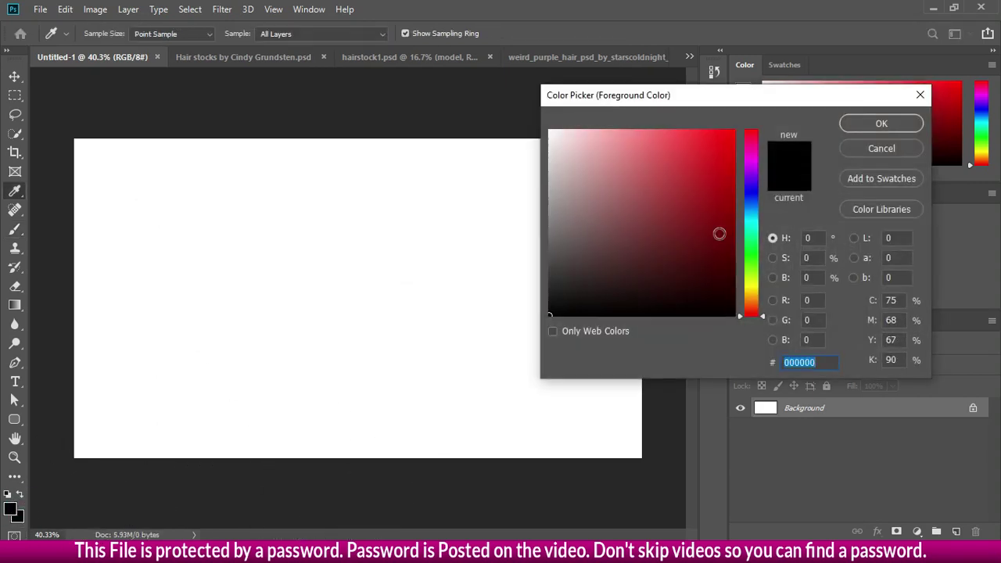
left_click(642, 250)
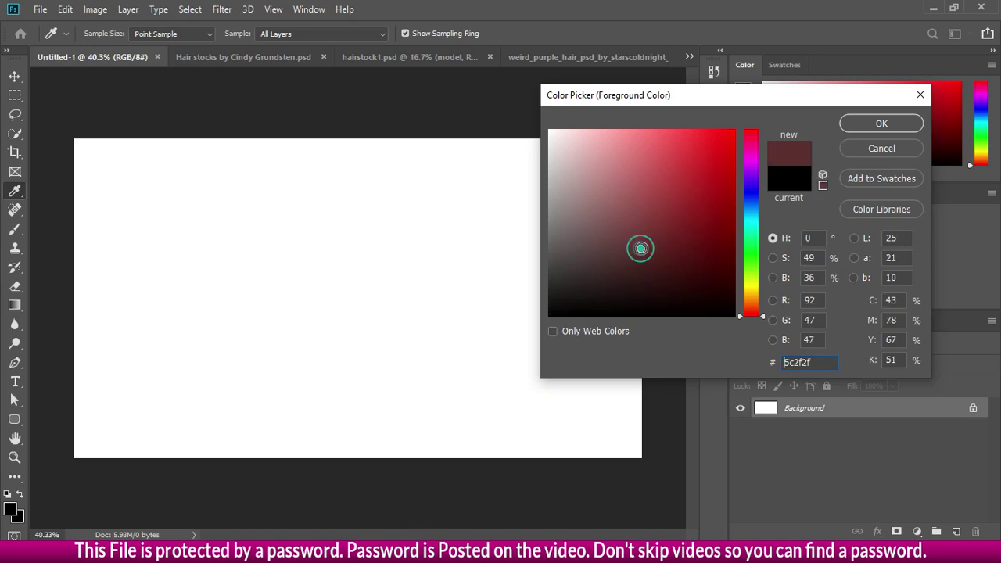
left_click(866, 126)
key("b")
left_click(332, 309)
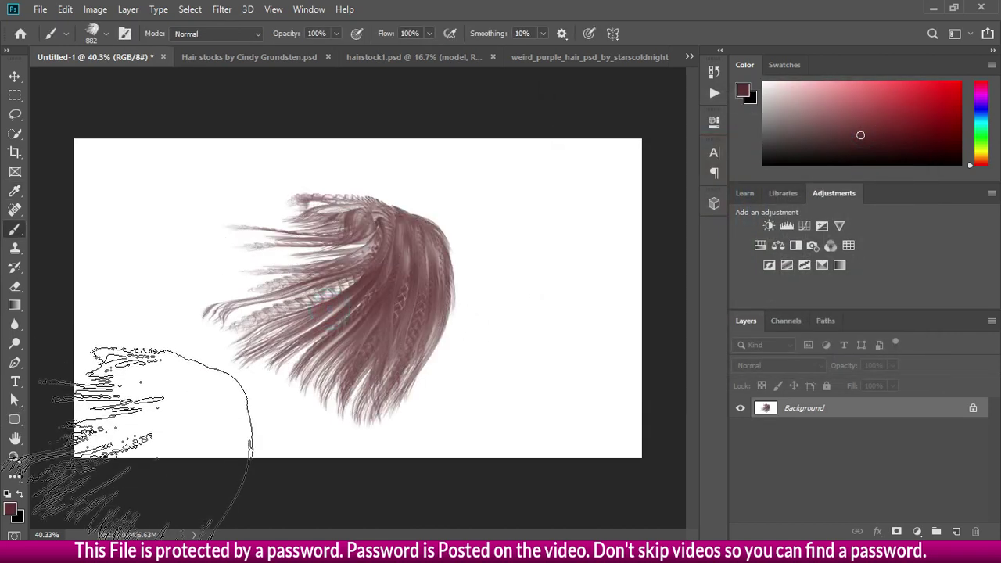
Undo the dark red stamp and switch to the frizzy2 hair brush
key("ctrl+z")
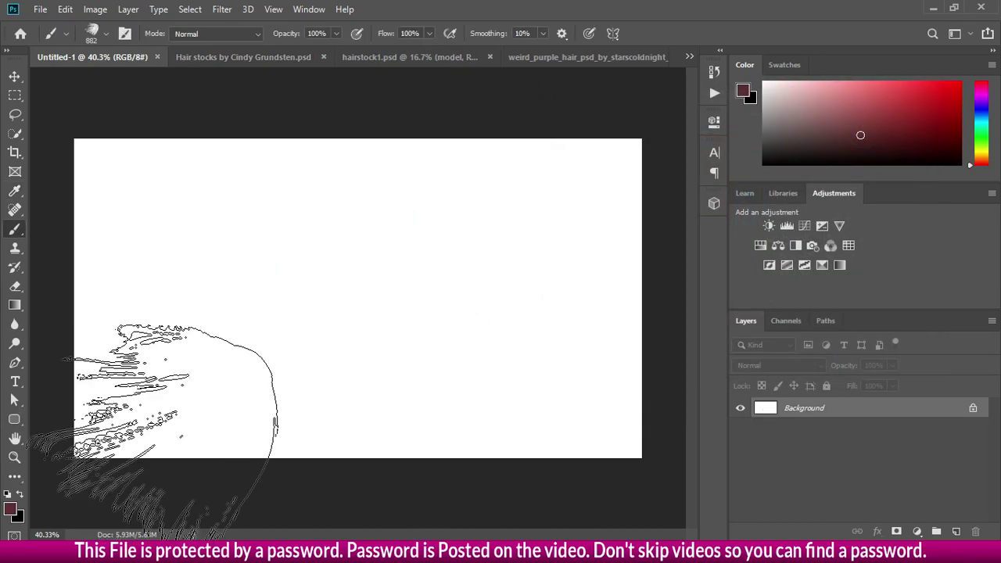
right_click(244, 303)
scroll(358, 469, "down", 2)
double_click(358, 464)
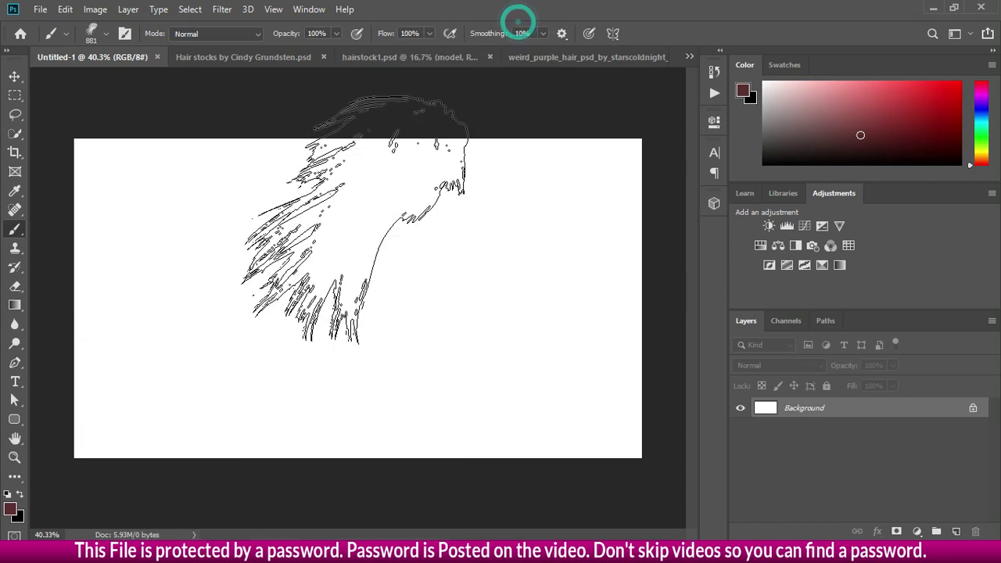
Make the foreground colour light pink ed84a2
left_click(13, 512)
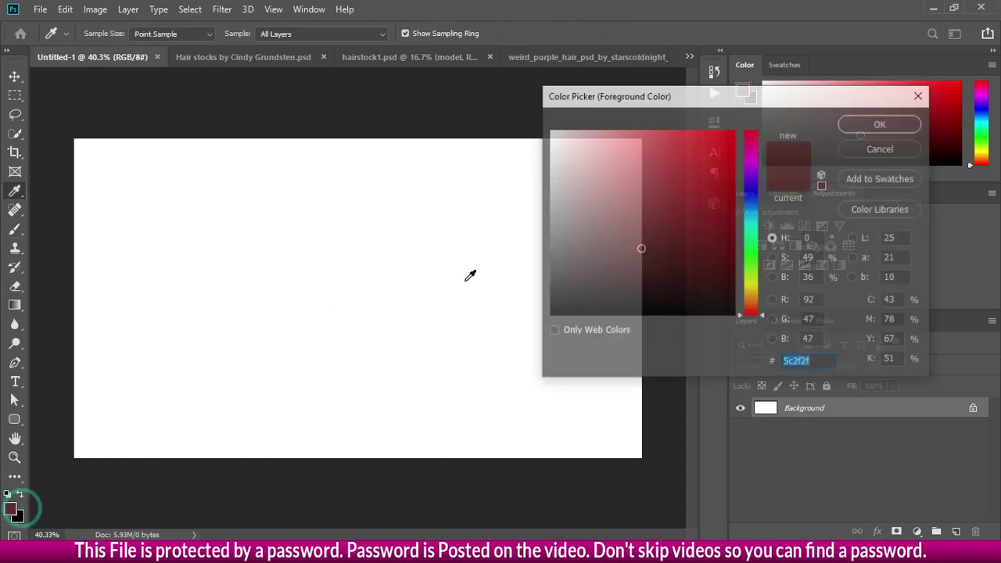
left_click_drag(753, 158, 757, 137)
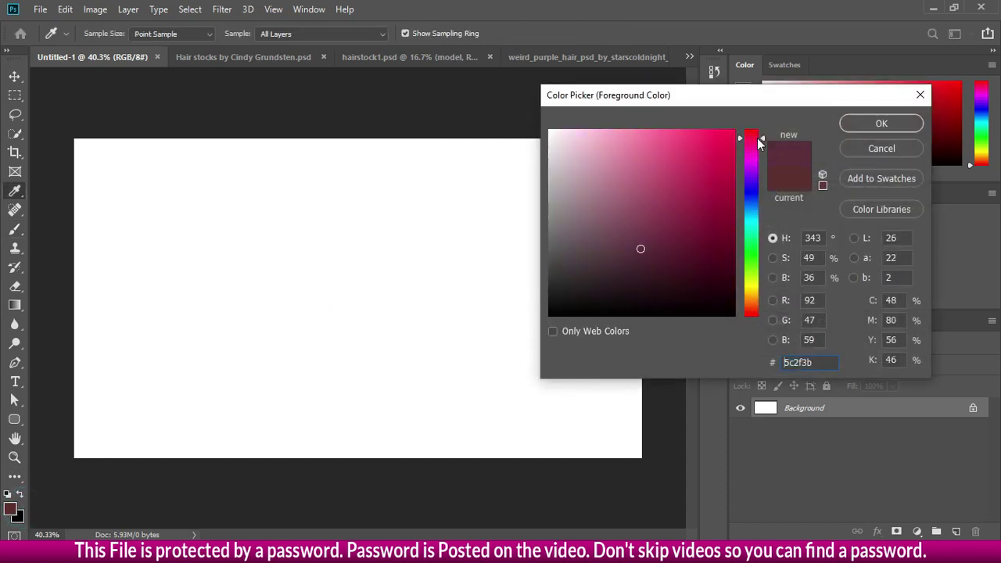
left_click(631, 142)
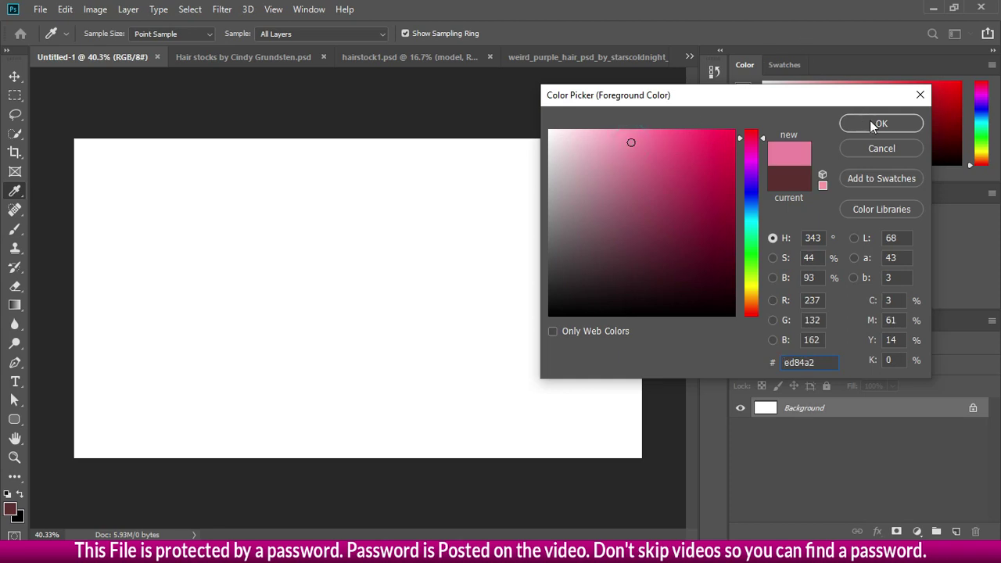
left_click(874, 125)
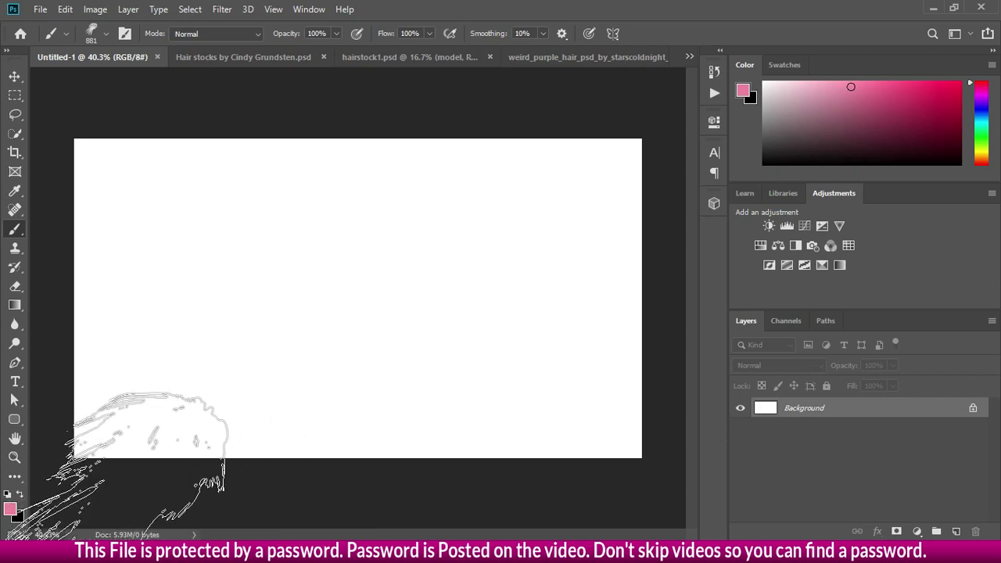
Set the foreground colour to black 000000 and stamp a hair shape
key("i")
left_click(10, 509)
left_click(609, 294)
left_click_drag(610, 294, 485, 327)
left_click(853, 124)
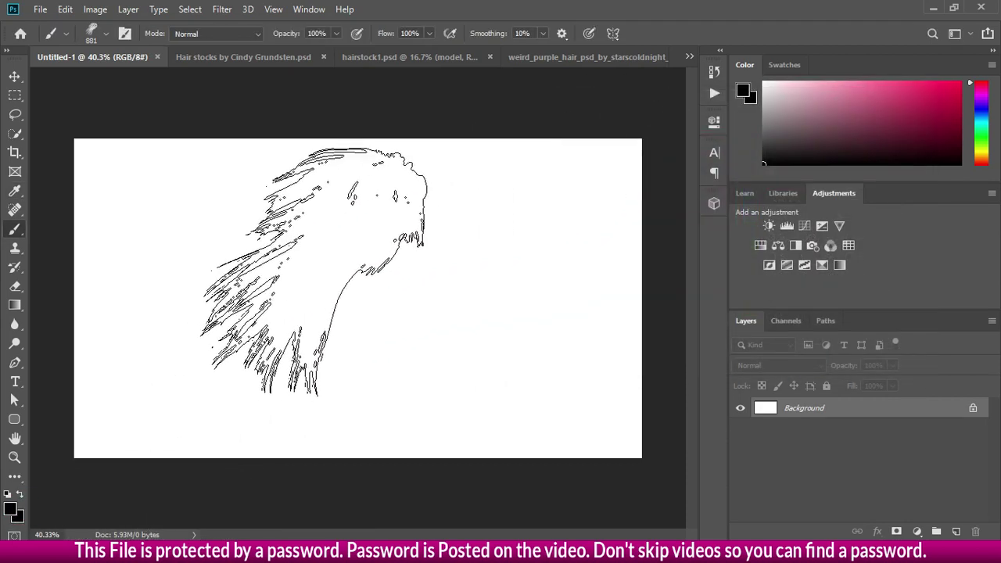
left_click(301, 283)
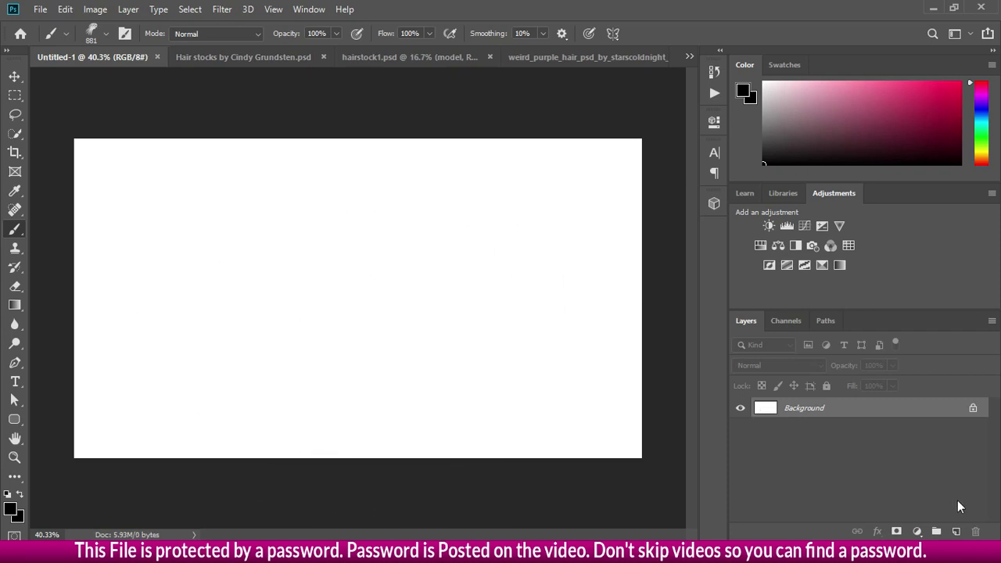
Add an empty Layer 1 above Background, switch to the 579 px frizzy3 brush, and undo the stamp
left_click(956, 531)
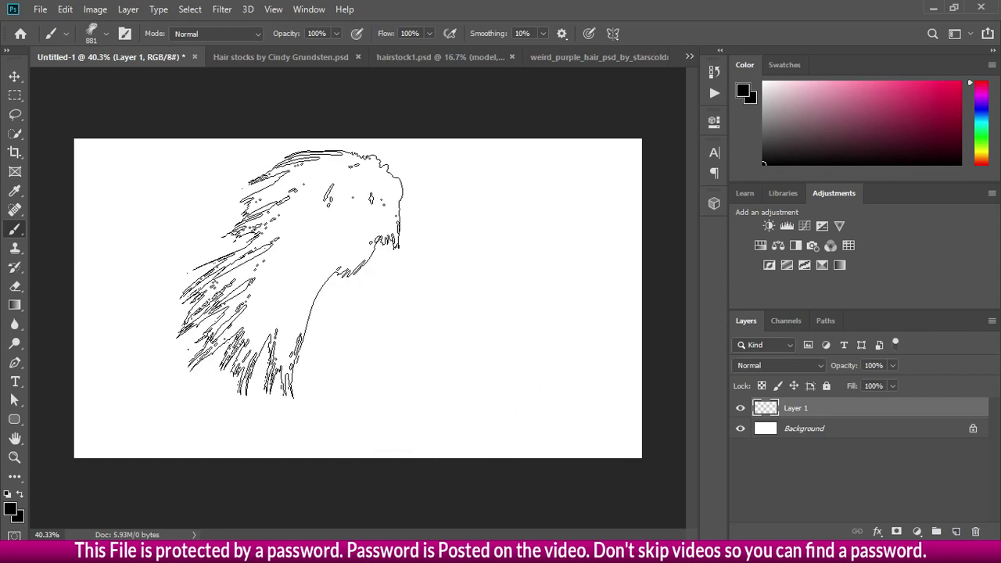
right_click(335, 299)
double_click(442, 496)
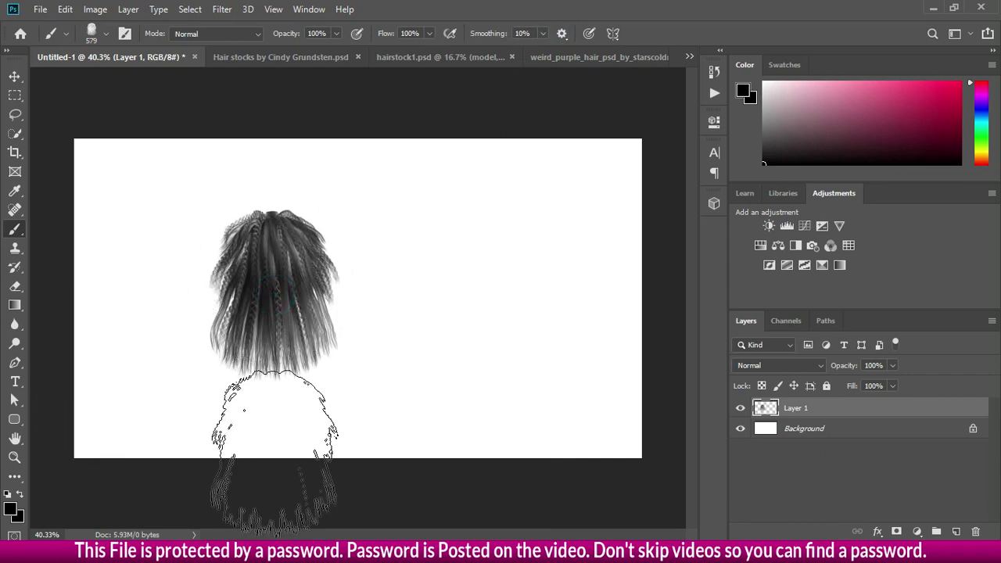
scroll(266, 288, "up", 3)
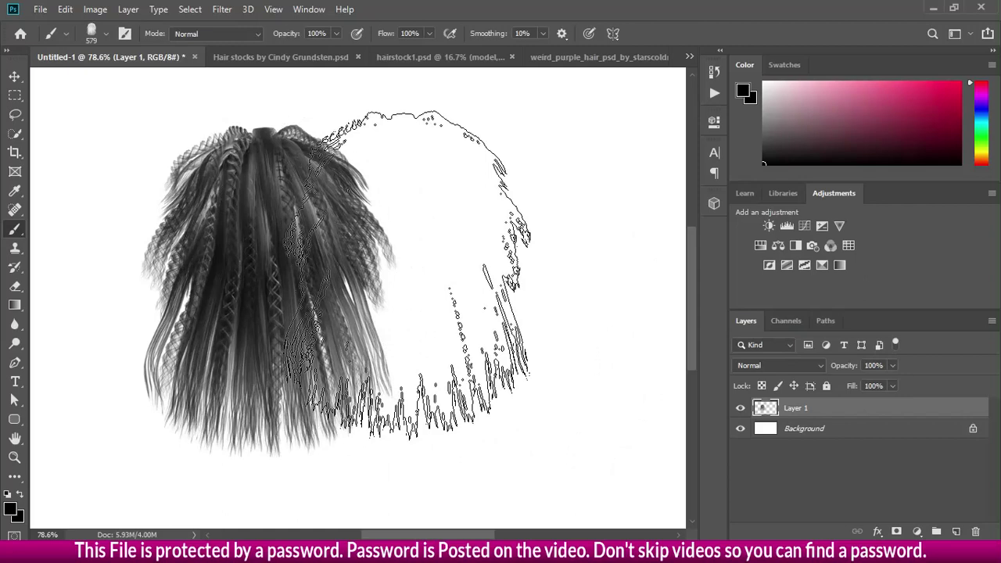
key("ctrl+z")
scroll(364, 281, "down", 1)
scroll(364, 282, "down", 1)
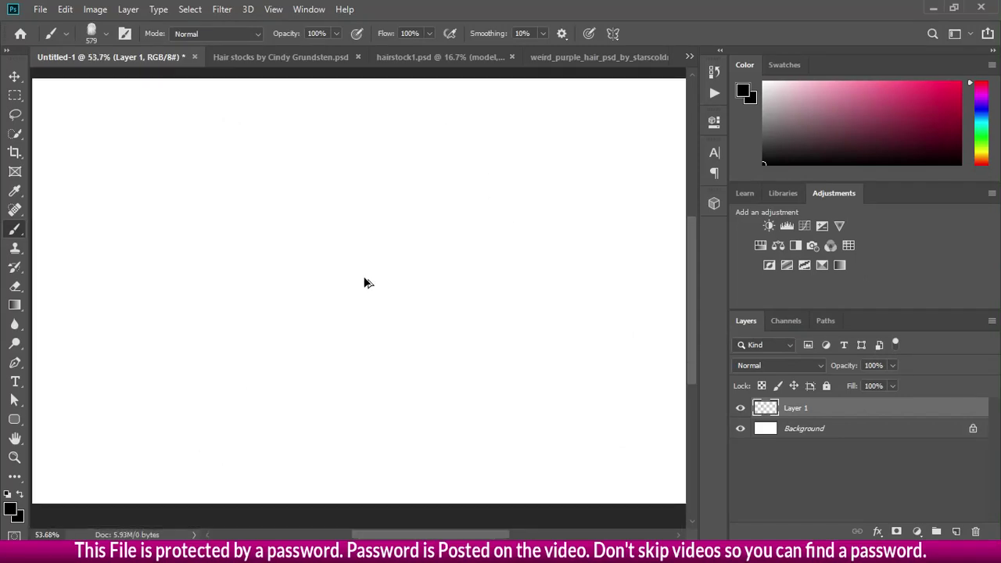
scroll(364, 281, "down", 1)
Import the maureenolder hair ABR file via the brush picker's Import Brushes option
right_click(195, 294)
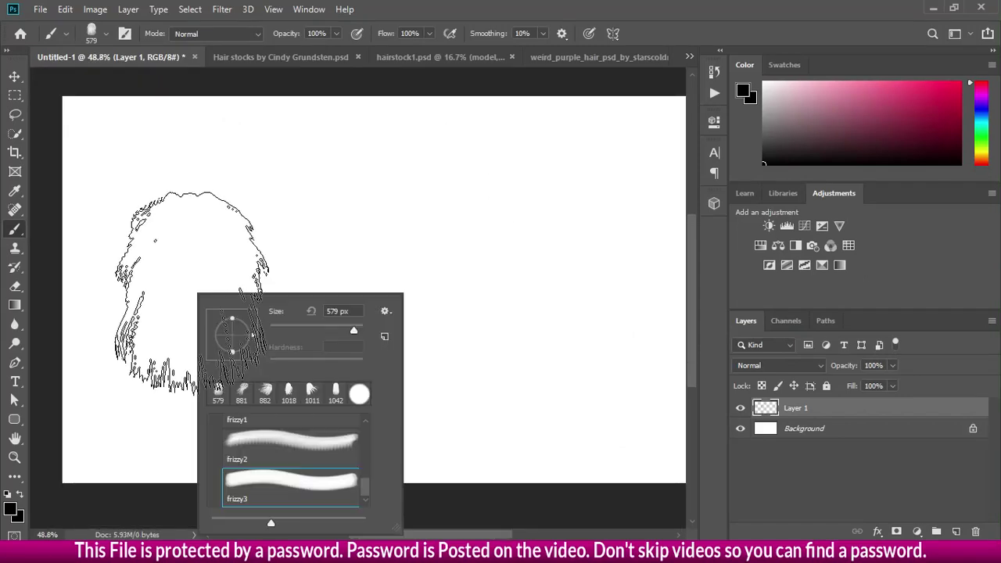
left_click(385, 311)
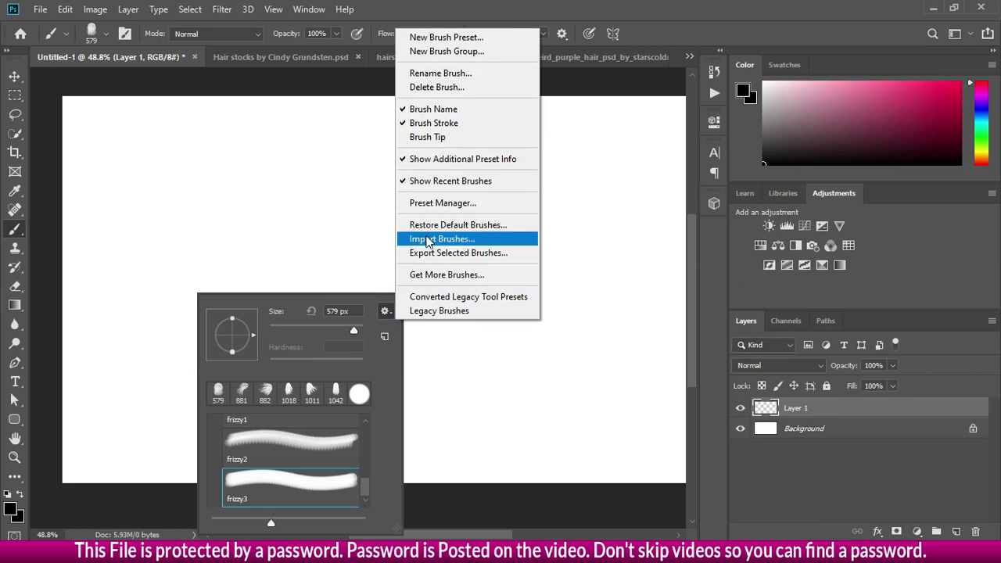
left_click(438, 239)
double_click(219, 134)
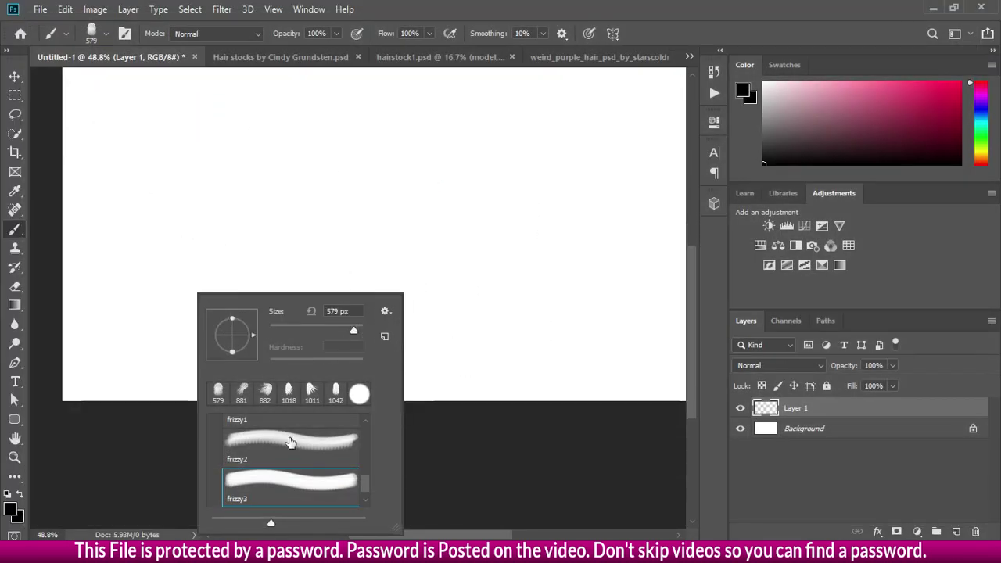
scroll(286, 440, "down", 1)
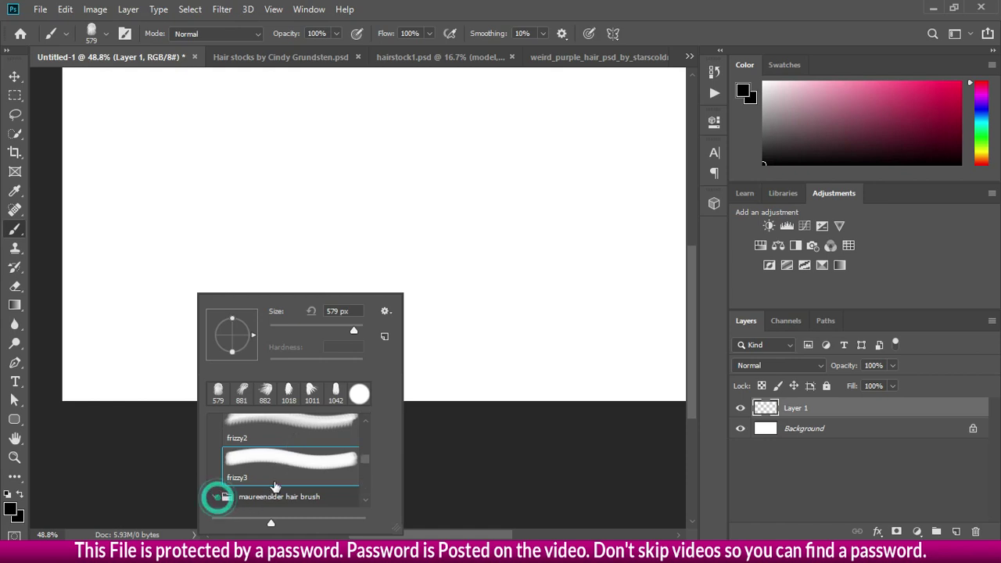
scroll(283, 480, "down", 1)
scroll(284, 466, "down", 1)
scroll(284, 446, "down", 1)
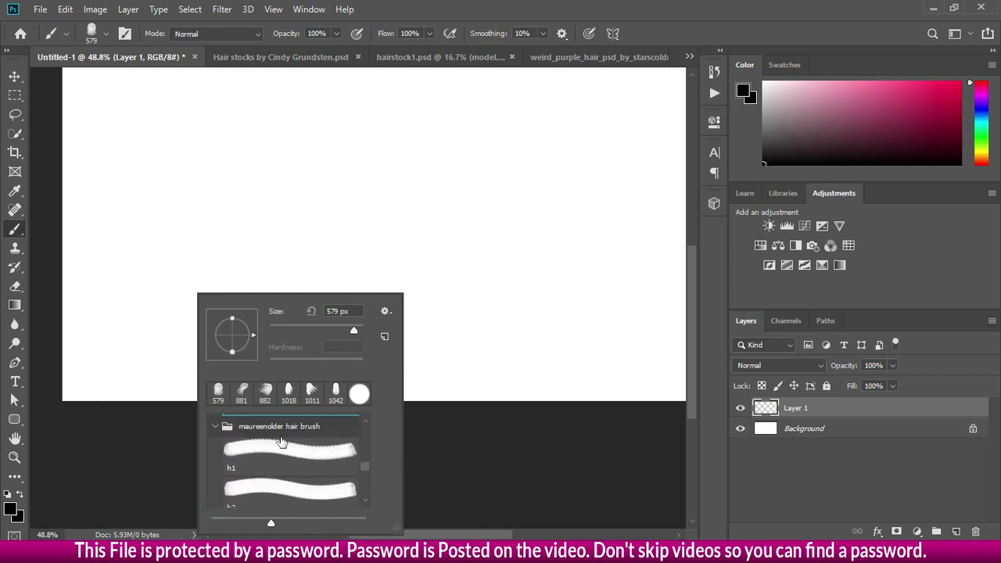
Try stamps with the h1 and h2 hair brushes, undoing each one
double_click(280, 459)
scroll(316, 239, "up", 2)
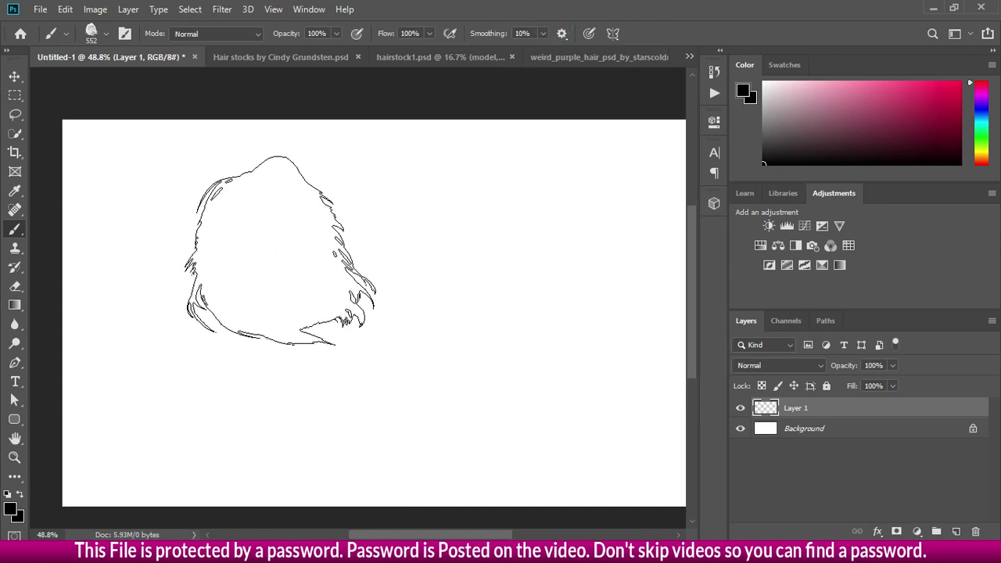
left_click(280, 249)
key("ctrl+z")
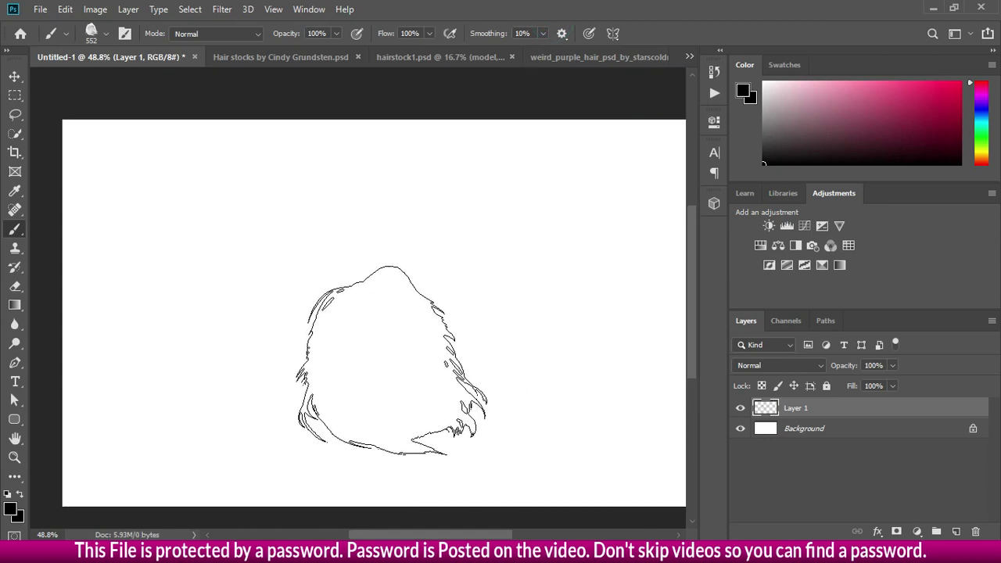
right_click(399, 313)
scroll(460, 408, "down", 1)
double_click(461, 497)
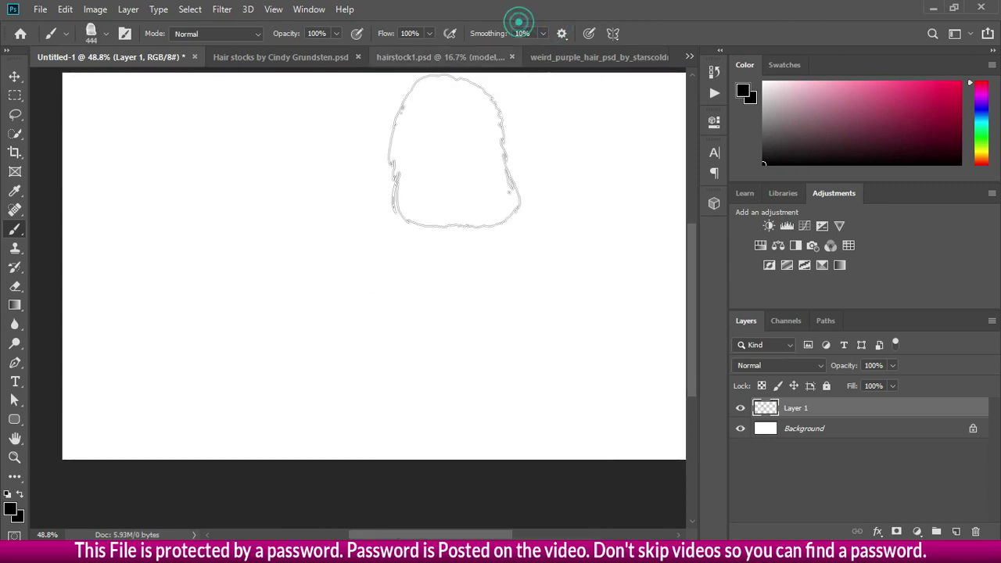
left_click(402, 184)
key("ctrl+z")
scroll(470, 381, "down", 1)
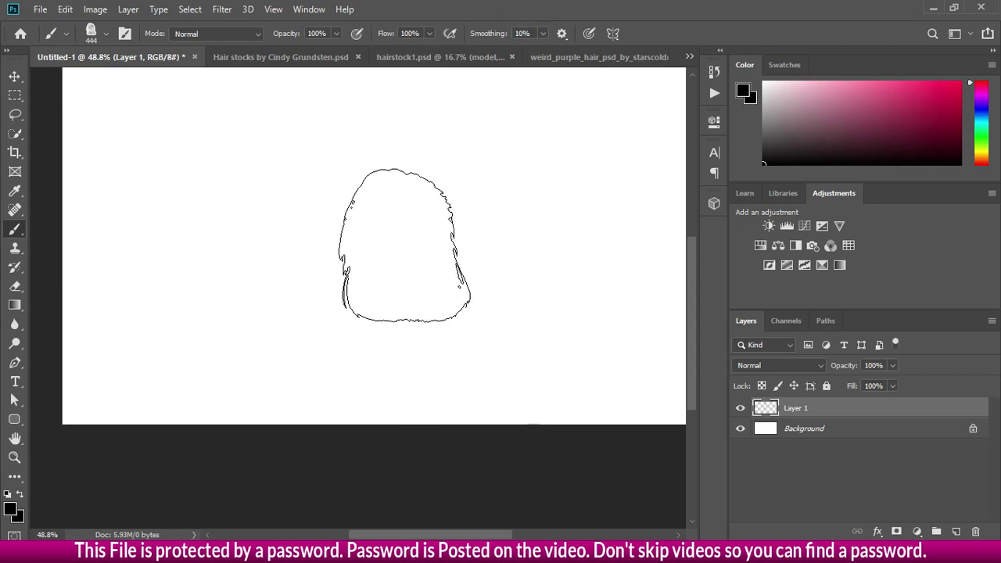
scroll(402, 266, "up", 2)
Stamp a swept black hair strand left of centre with the h4 brush
right_click(491, 352)
scroll(512, 417, "down", 1)
left_click(500, 444)
key("Return")
left_click(348, 261)
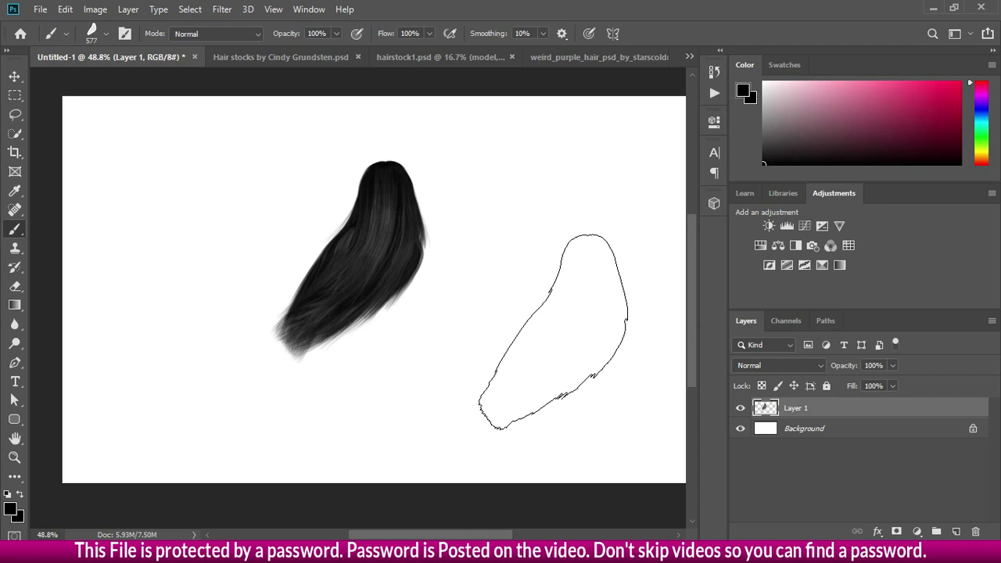
scroll(394, 267, "up", 3)
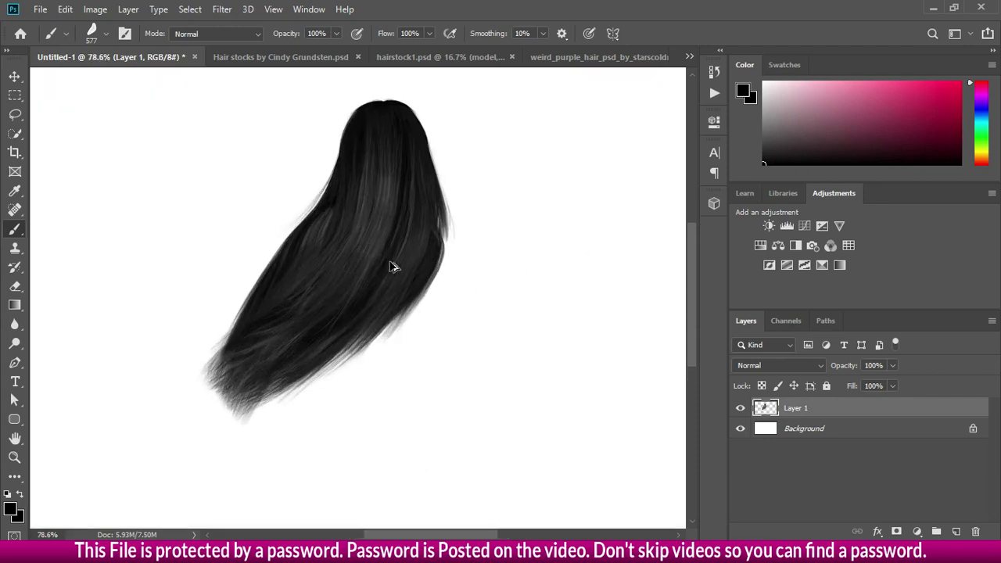
scroll(388, 163, "up", 3)
scroll(388, 162, "down", 3)
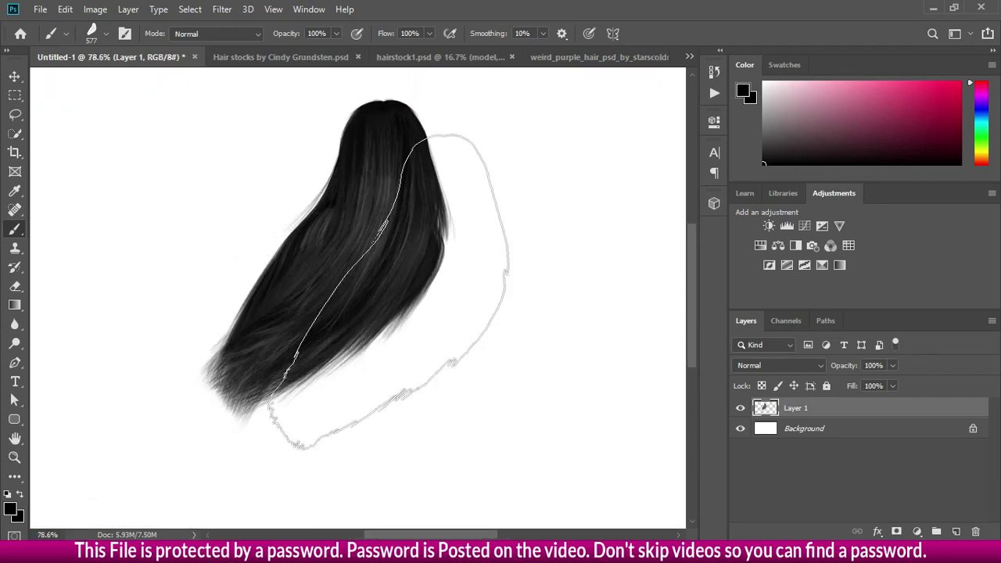
Stamp a long wavy black lock beside it with the h6 brush
right_click(312, 288)
scroll(429, 405, "down", 1)
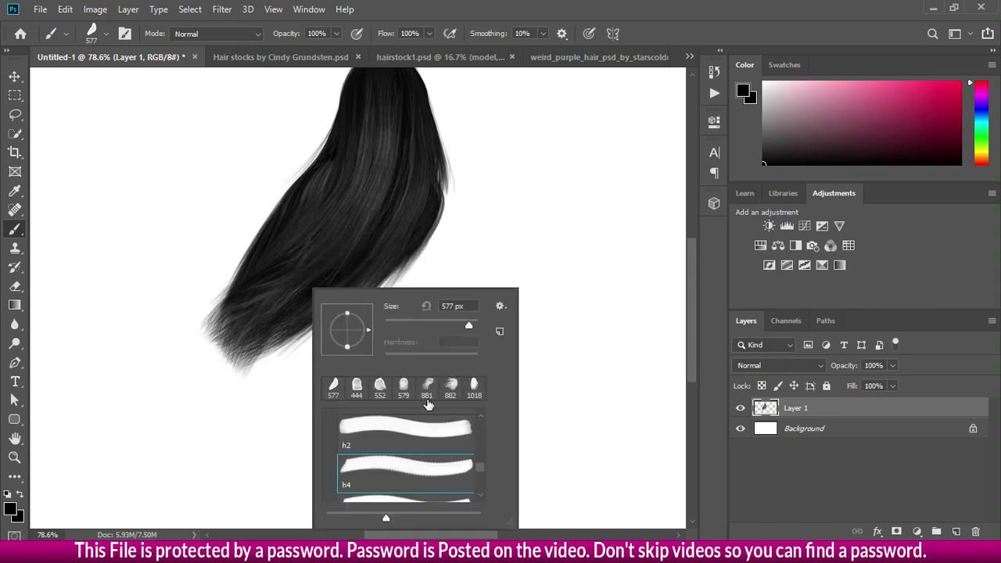
scroll(407, 478, "down", 1)
left_click(416, 464)
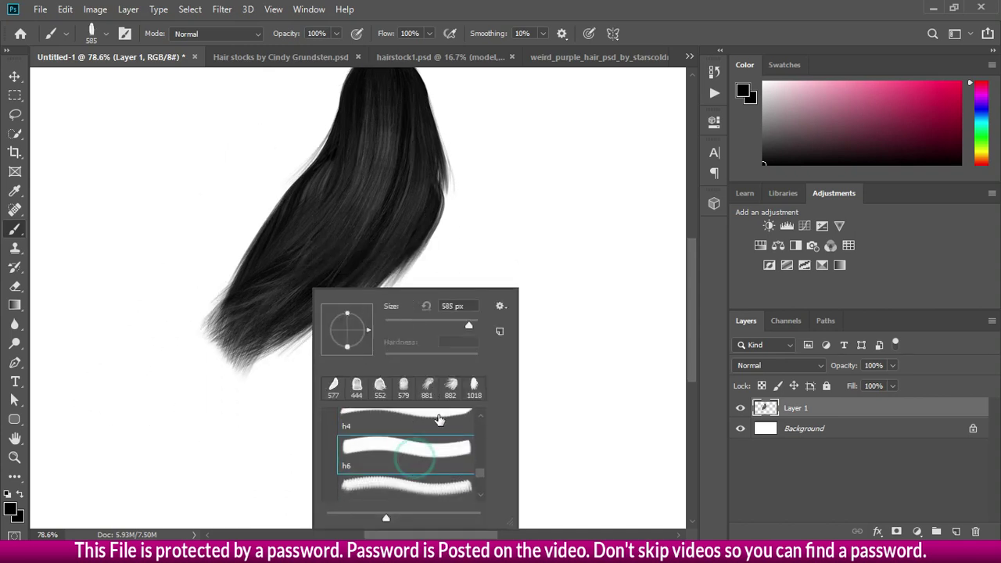
left_click(484, 16)
left_click(524, 321)
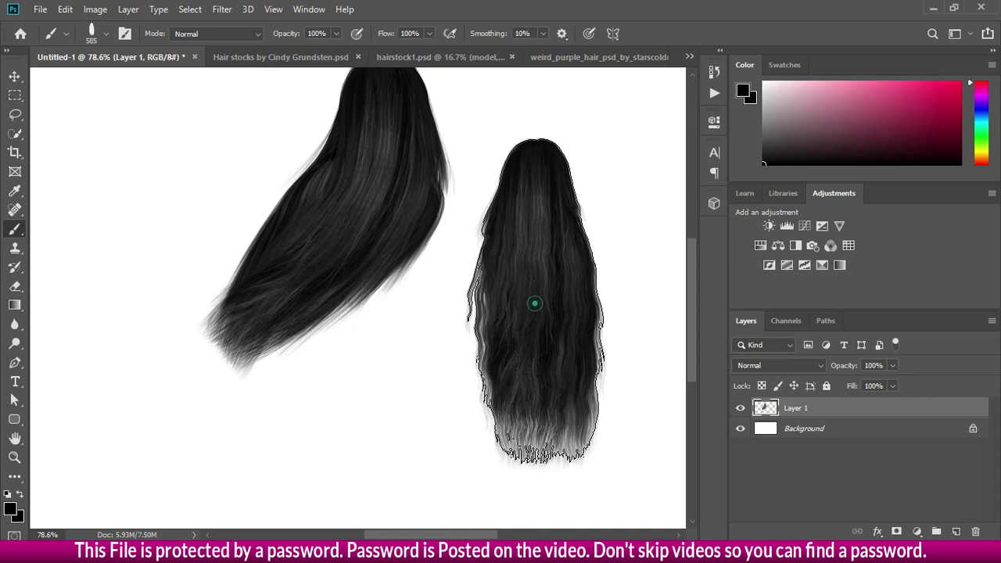
scroll(209, 342, "down", 3)
scroll(209, 342, "down", 1)
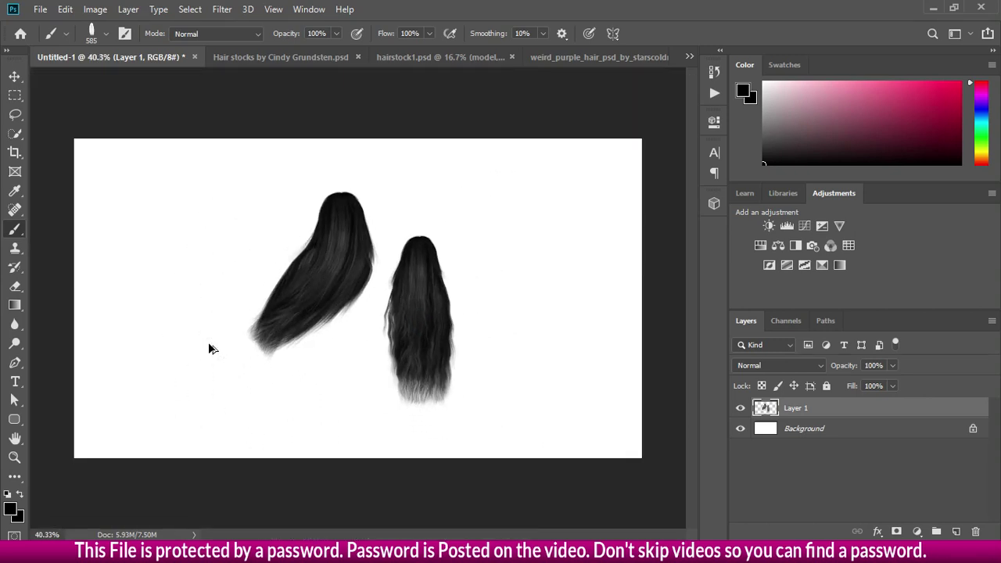
scroll(208, 342, "up", 1)
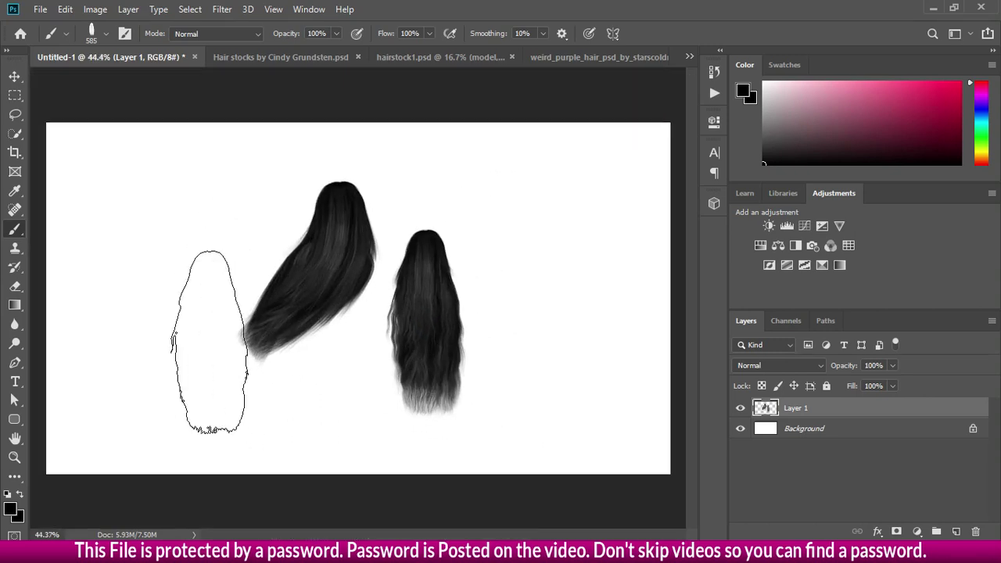